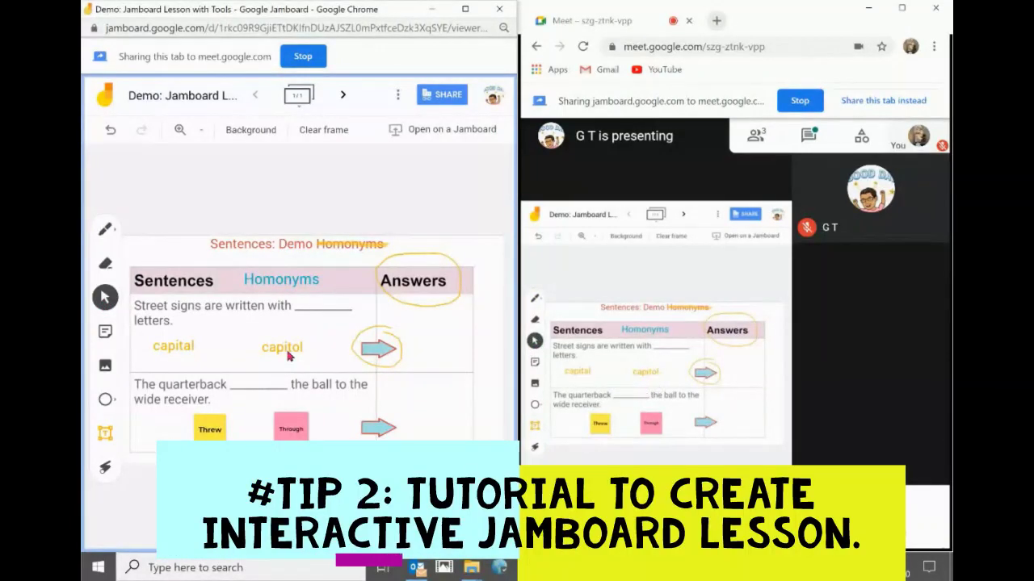
# Step: Drag the 'capital' text box from Sentences into the Answers column beside the first arrow
pyautogui.click(191, 345)
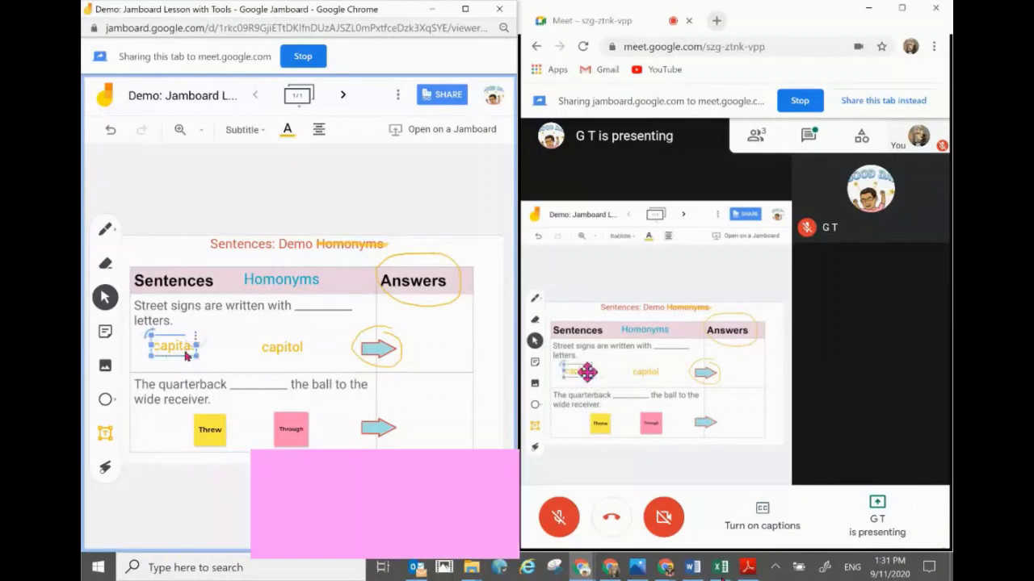
pyautogui.click(284, 348)
pyautogui.click(177, 349)
pyautogui.moveTo(196, 343); pyautogui.dragTo(436, 343)
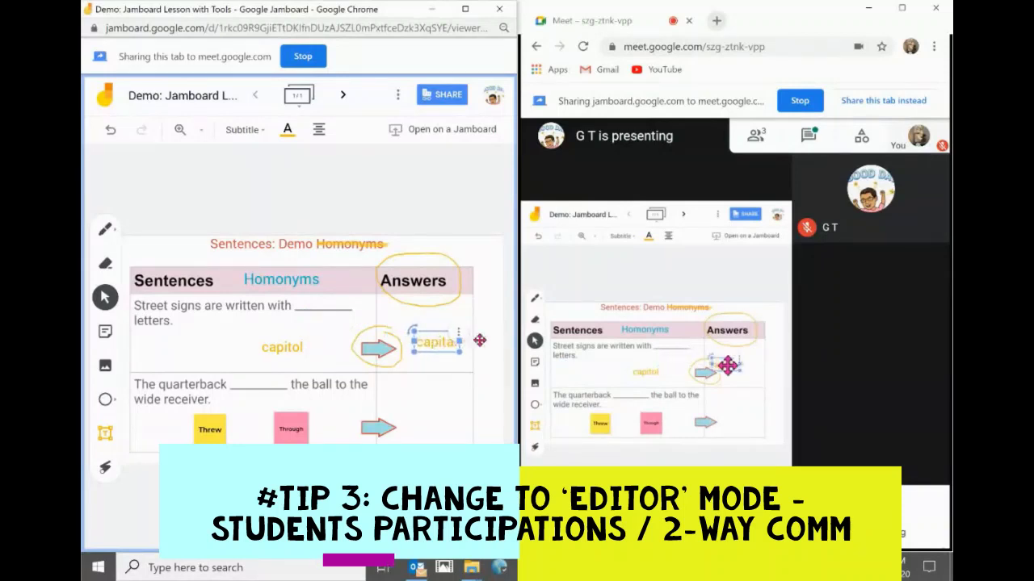
pyautogui.click(436, 412)
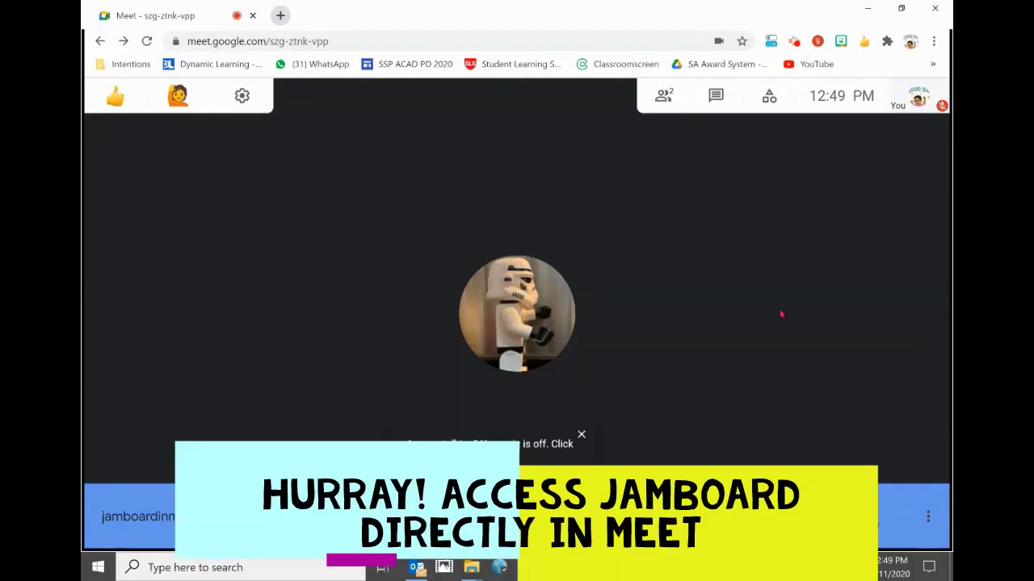
# Step: Bring up Meet's Whiteboard dialog from the More options menu
pyautogui.moveTo(847, 445)
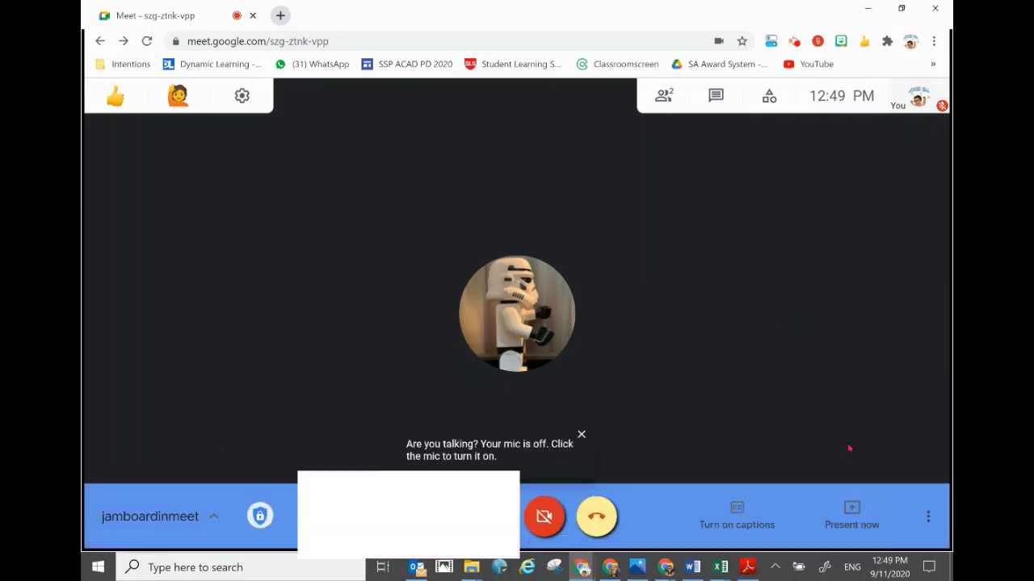
pyautogui.click(929, 519)
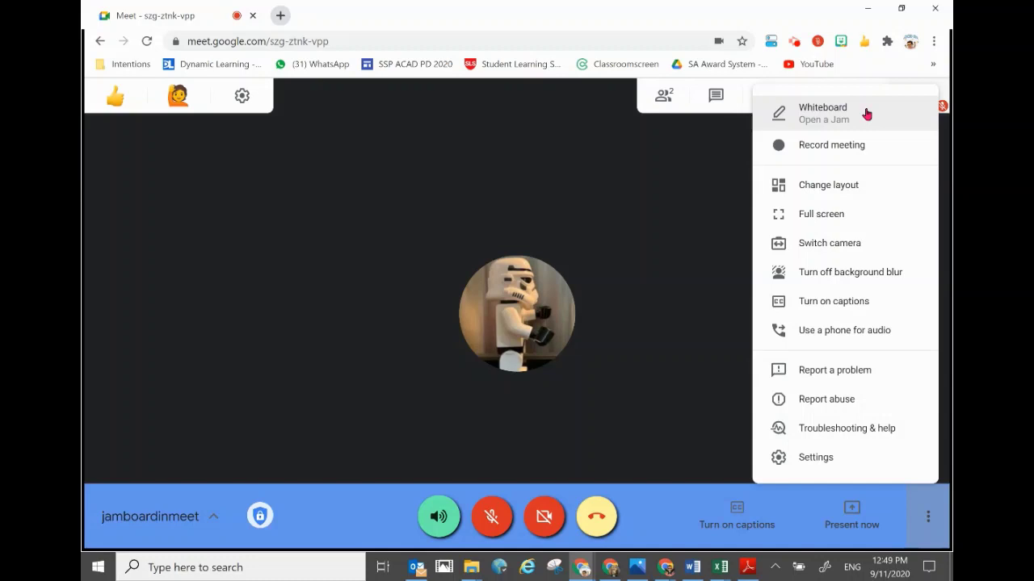
pyautogui.click(867, 113)
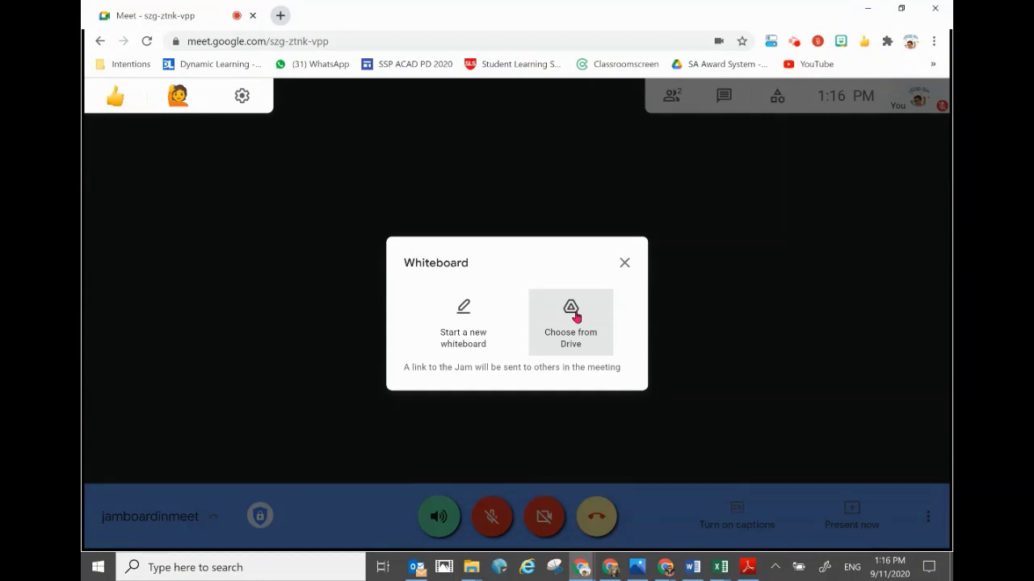
# Step: Choose the Demo Jamboard Lesson Jam from Drive and open it in the meeting
pyautogui.click(575, 317)
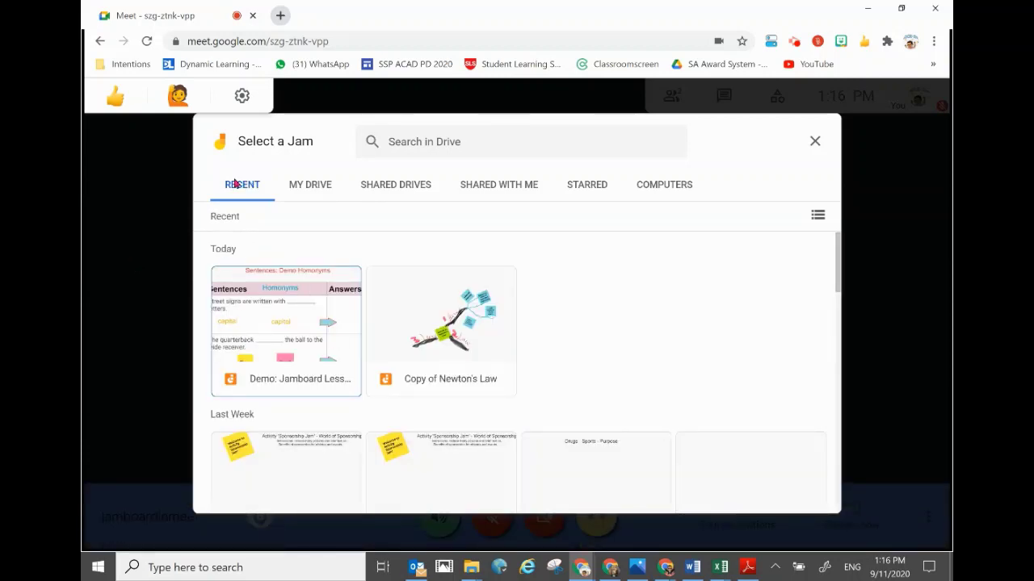
pyautogui.click(294, 342)
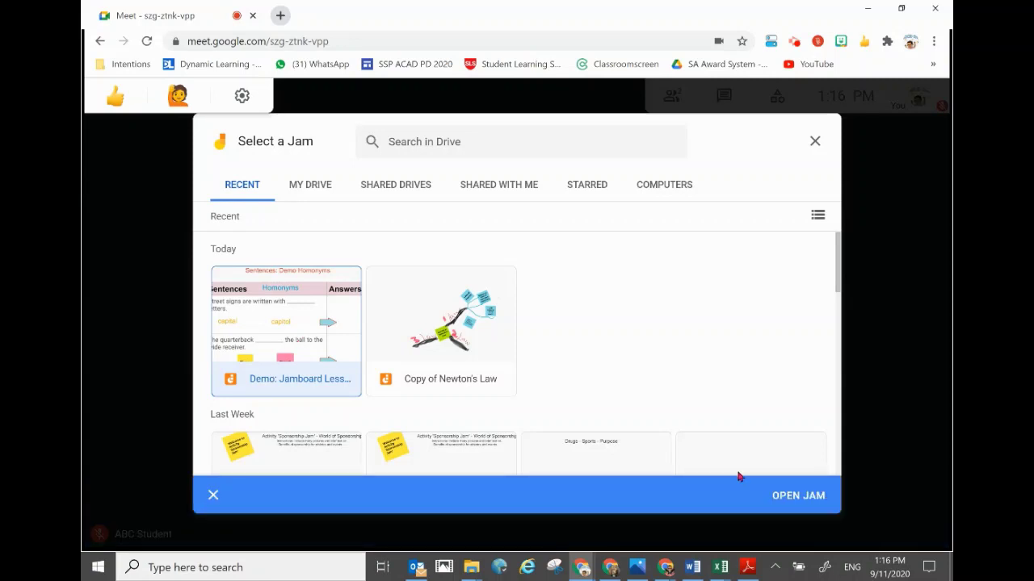
pyautogui.click(808, 494)
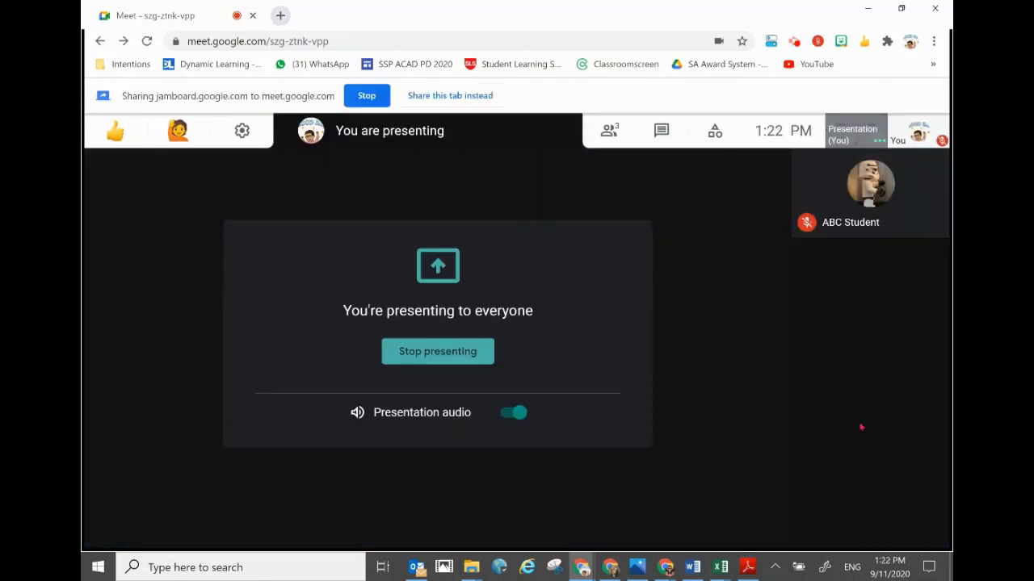
# Step: Bring the Jamboard lesson window forward, then return to the Meet call window
pyautogui.moveTo(827, 402)
pyautogui.moveTo(582, 567)
pyautogui.click(717, 500)
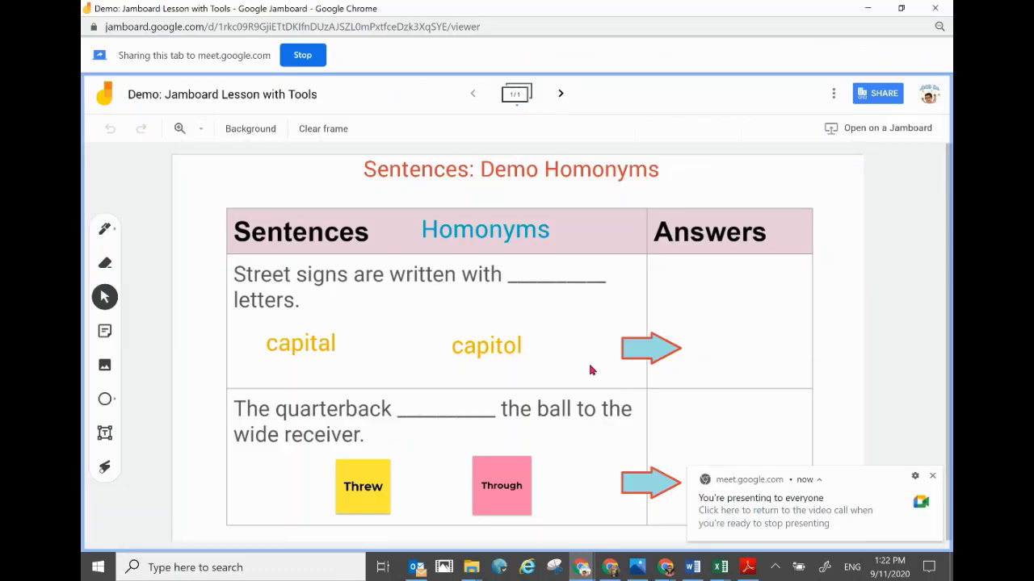
pyautogui.click(610, 567)
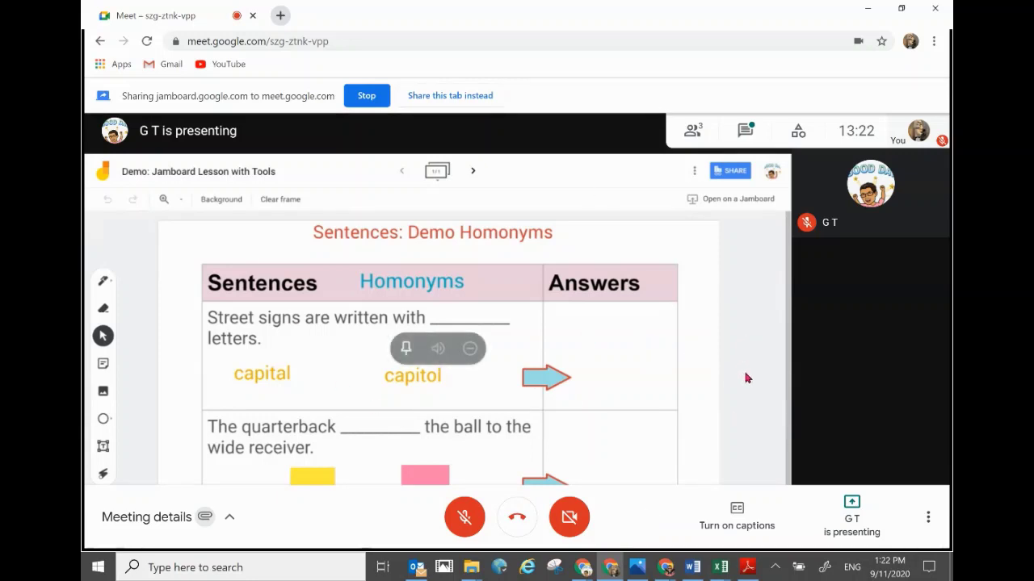
pyautogui.moveTo(569, 563)
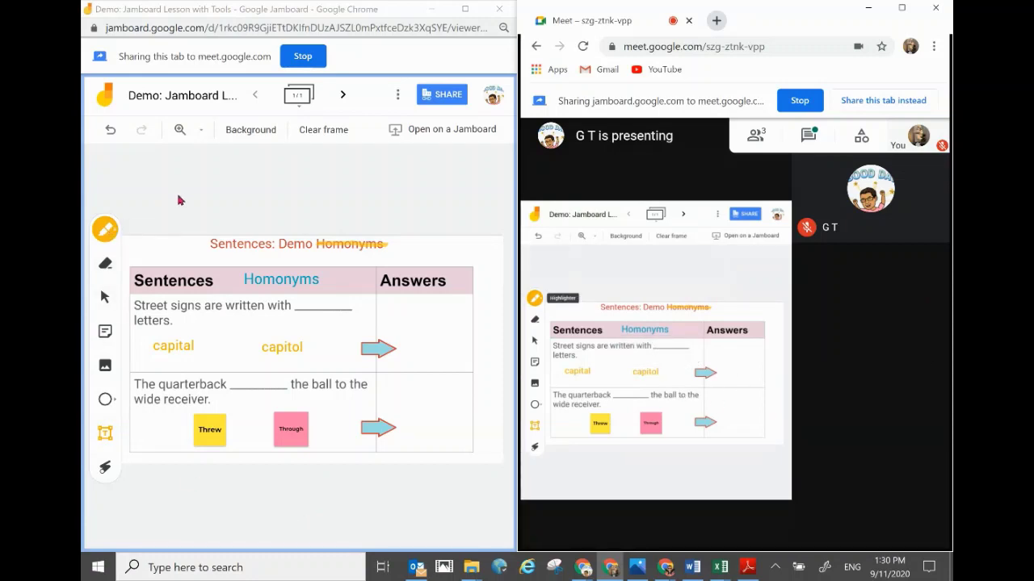
# Step: Pick a pen type and draw orange loops around the Answers header and first blue arrow
pyautogui.click(113, 231)
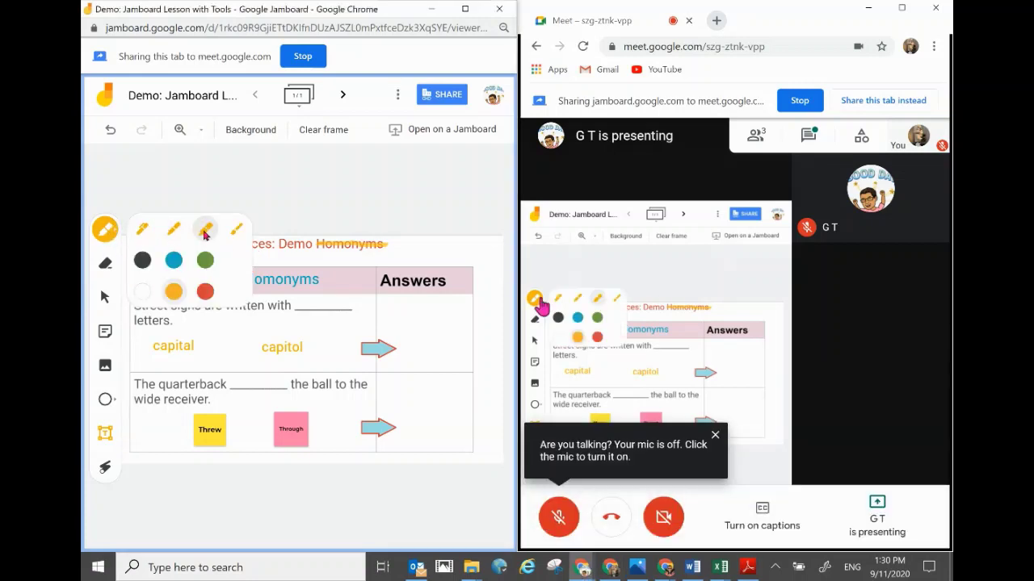
pyautogui.click(143, 232)
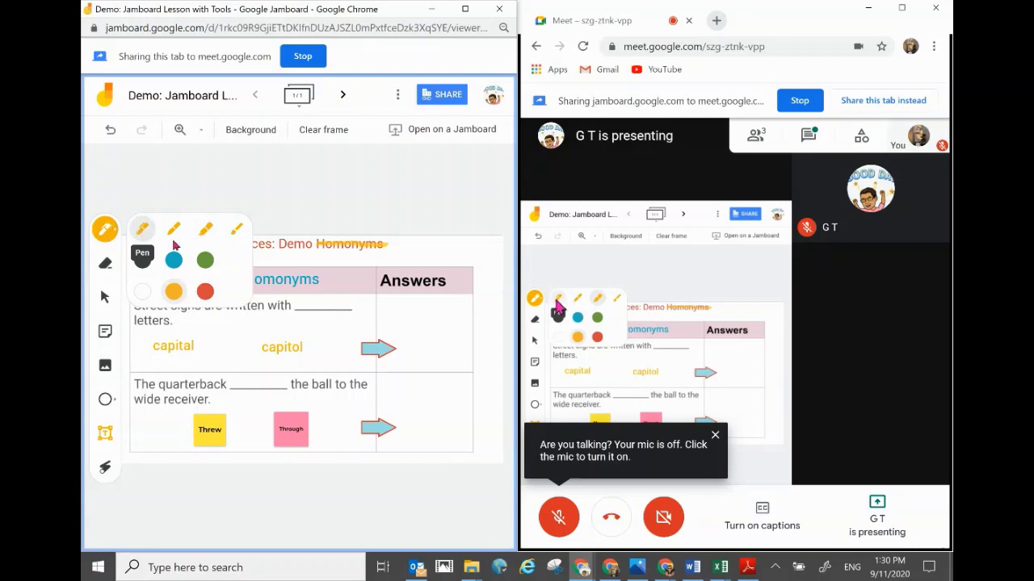
pyautogui.click(173, 231)
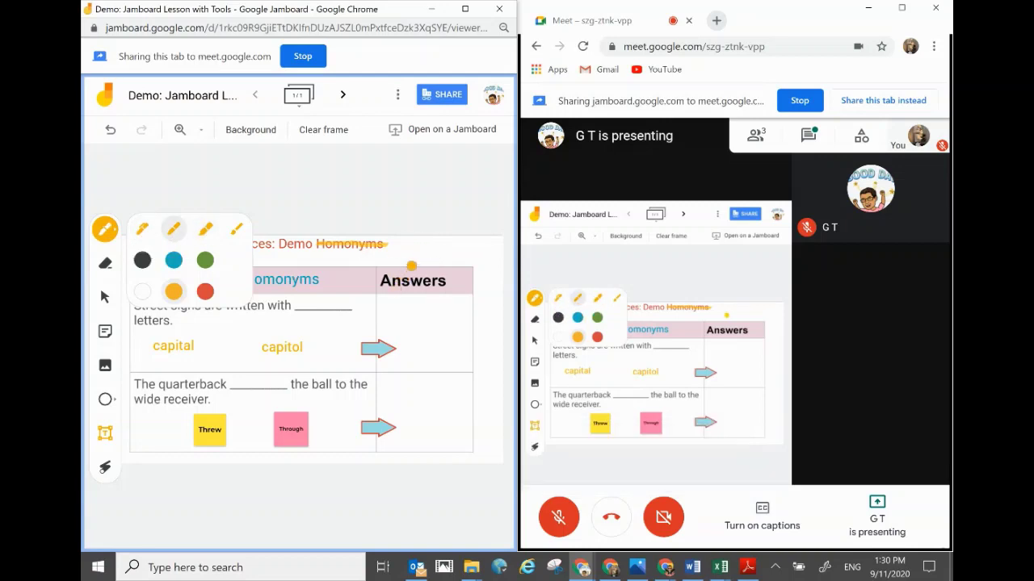
pyautogui.moveTo(435, 253)
pyautogui.mouseDown()
pyautogui.moveTo(379, 266)
pyautogui.moveTo(416, 304)
pyautogui.moveTo(461, 295)
pyautogui.moveTo(429, 253)
pyautogui.mouseUp()
pyautogui.moveTo(389, 328)
pyautogui.mouseDown()
pyautogui.moveTo(365, 329)
pyautogui.moveTo(363, 361)
pyautogui.moveTo(400, 355)
pyautogui.moveTo(384, 331)
pyautogui.mouseUp()
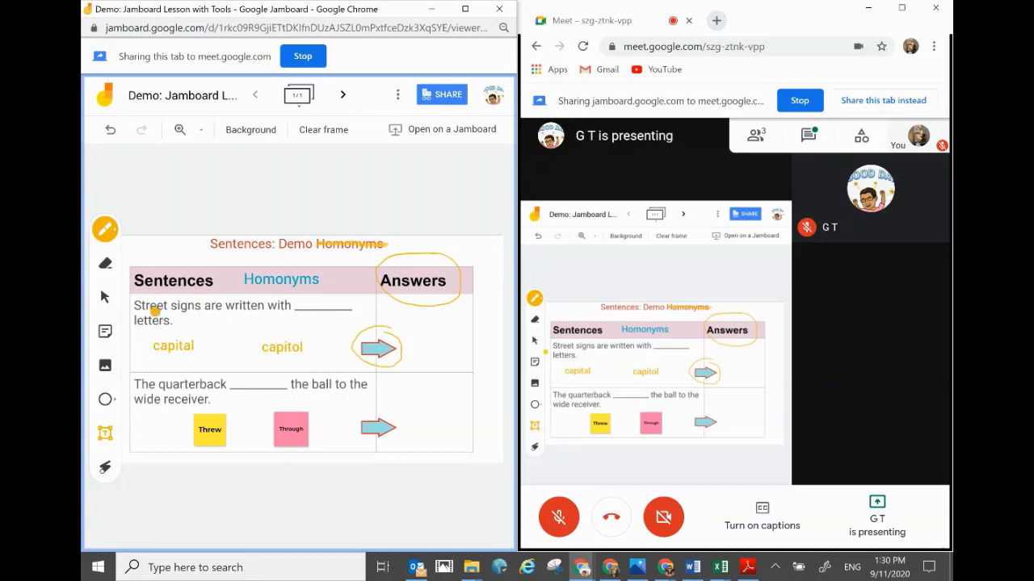
# Step: With the Select tool, drag the 'capital' box into Answers beside the circled arrow
pyautogui.click(105, 298)
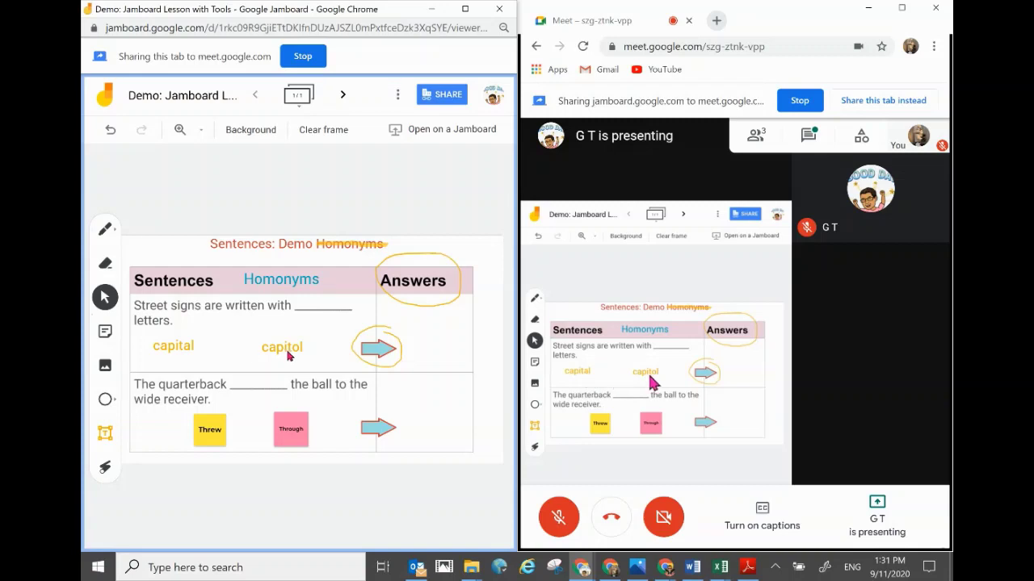
pyautogui.click(185, 349)
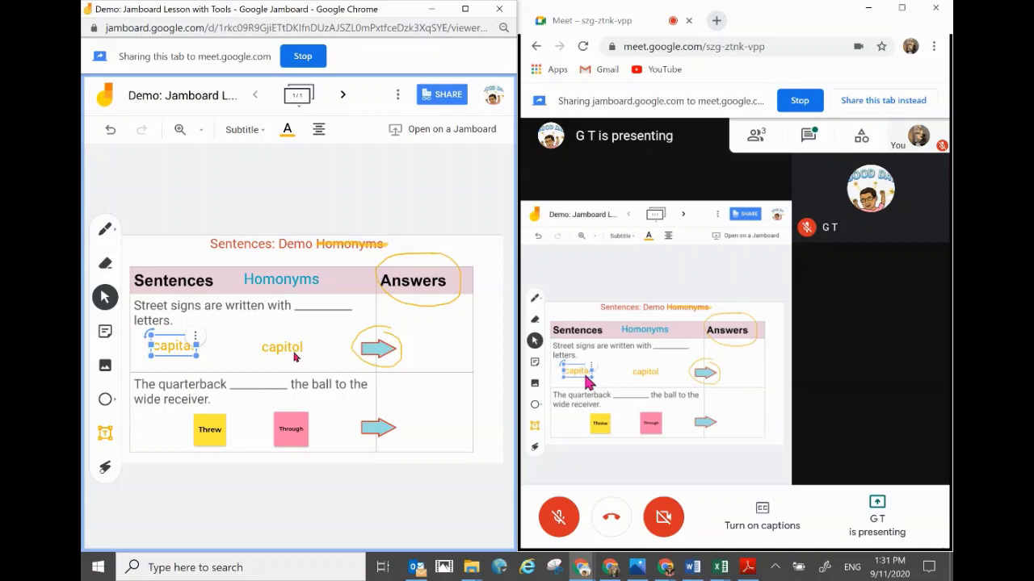
pyautogui.click(287, 347)
pyautogui.click(175, 349)
pyautogui.moveTo(322, 328); pyautogui.dragTo(440, 342)
pyautogui.click(435, 412)
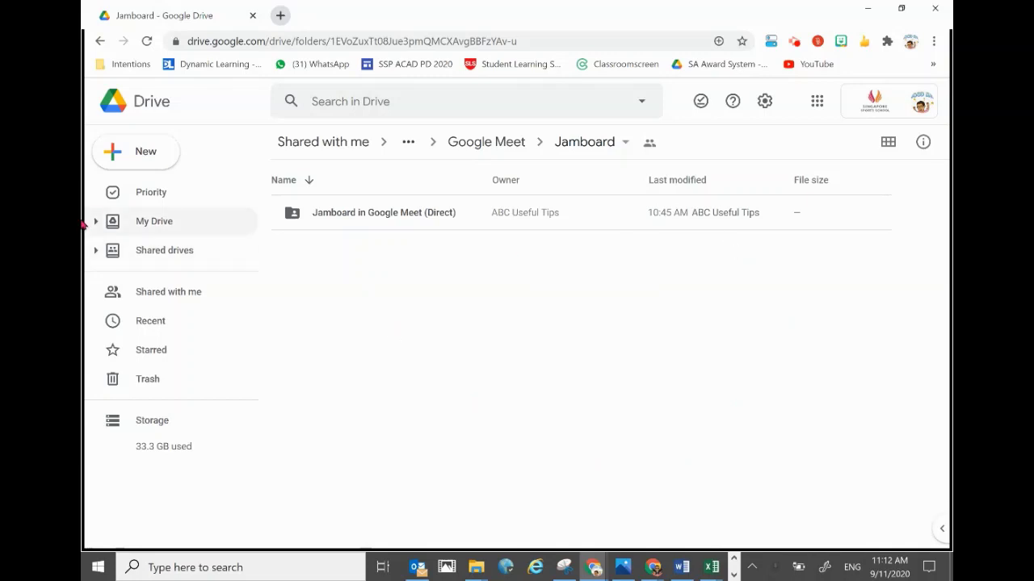
# Step: Create a new Google Jamboard file via New > More and confirm Create and Share
pyautogui.click(140, 161)
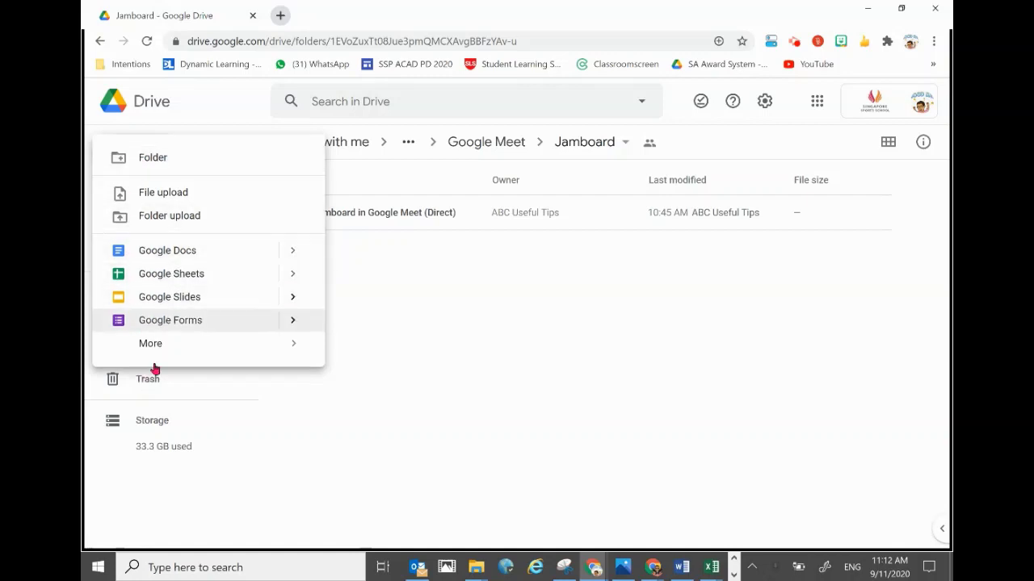
pyautogui.moveTo(160, 349)
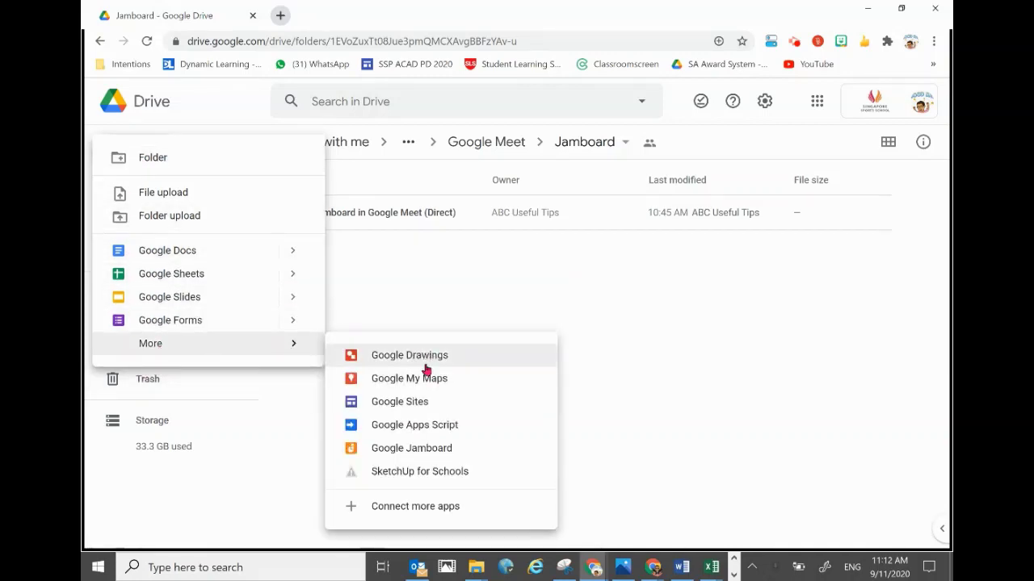
pyautogui.click(415, 451)
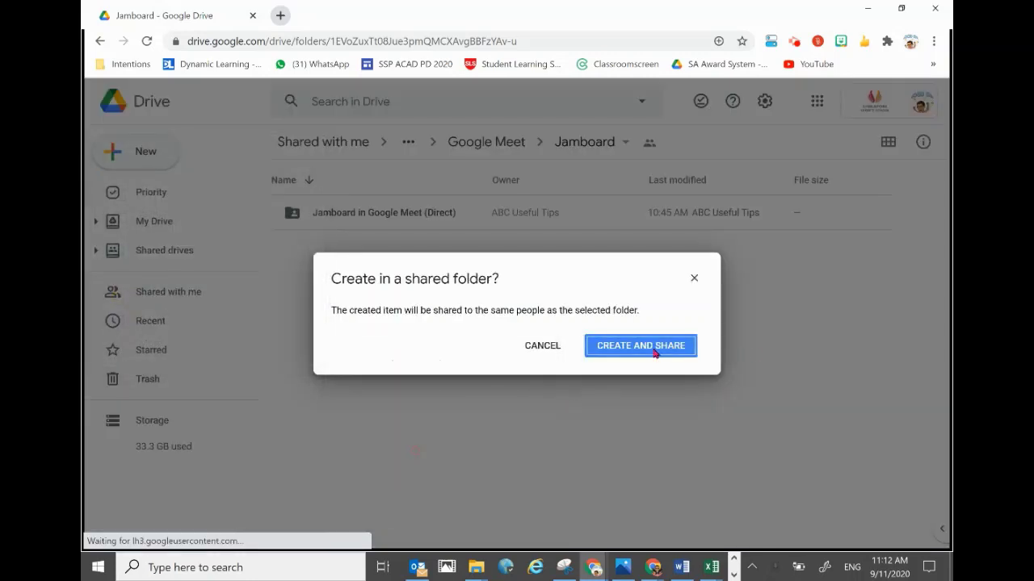
pyautogui.click(659, 348)
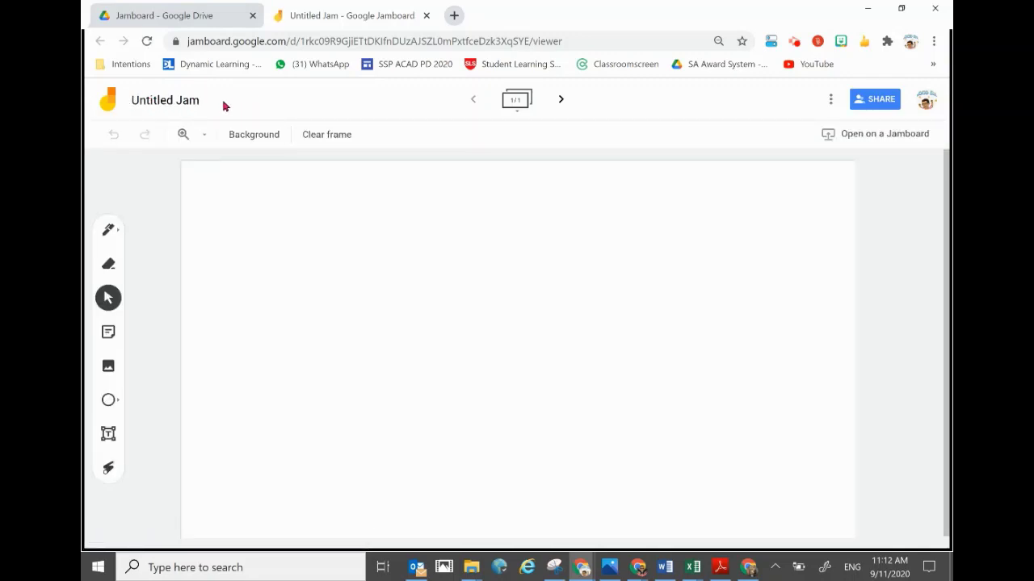
# Step: Rename the Untitled Jam to 'Demo: Jamboard Lesson with Tools'
pyautogui.click(193, 105)
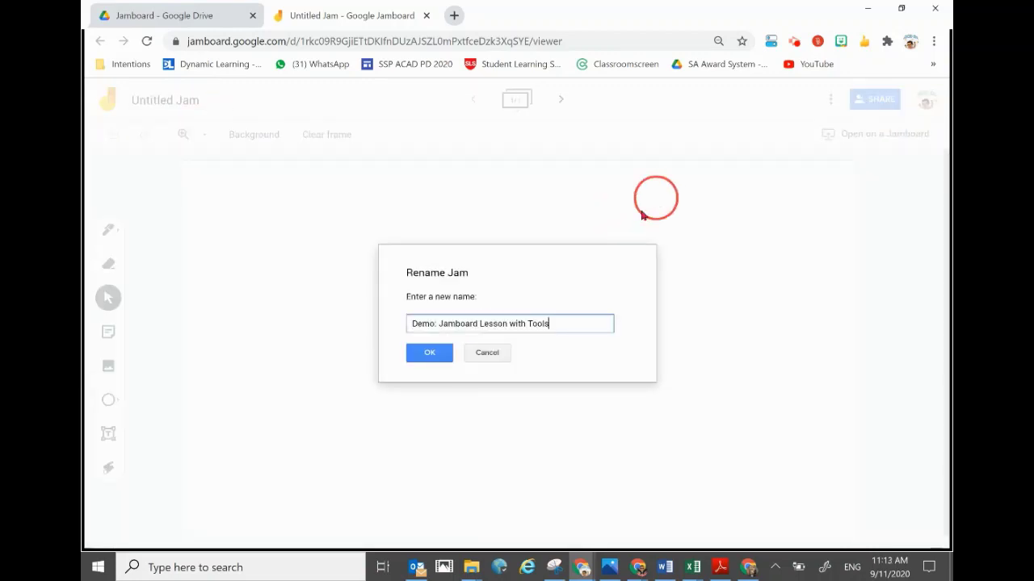
pyautogui.click(427, 352)
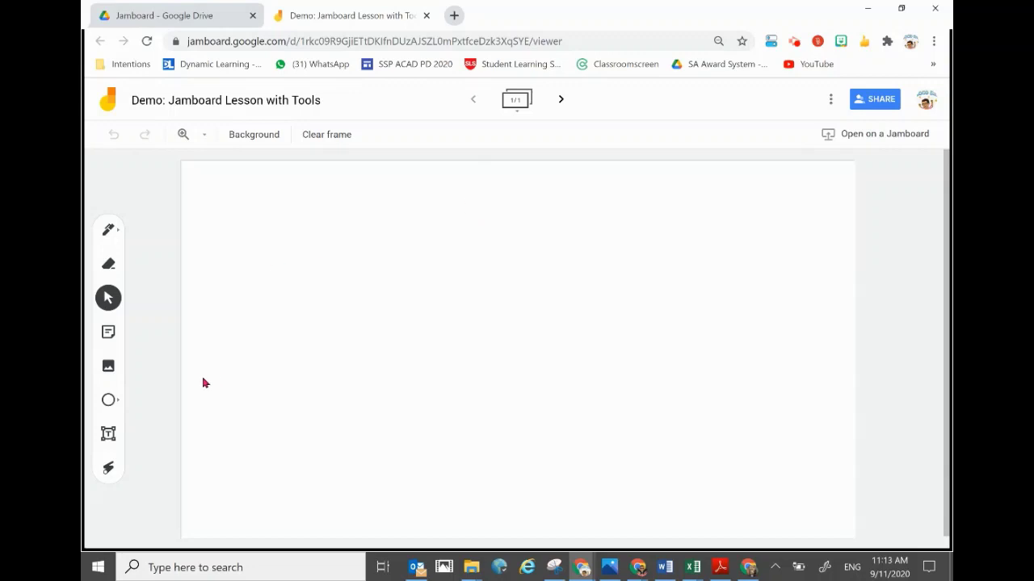
# Step: Add a top text box reading 'Sentence', 'Demo', 'Homonyms' and widen it onto one line
pyautogui.click(109, 231)
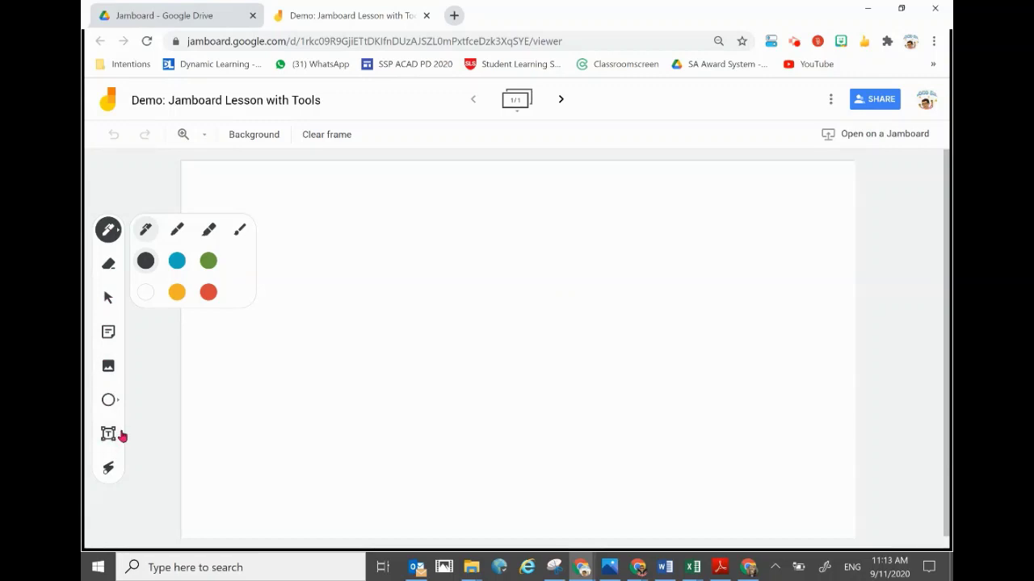
pyautogui.click(110, 435)
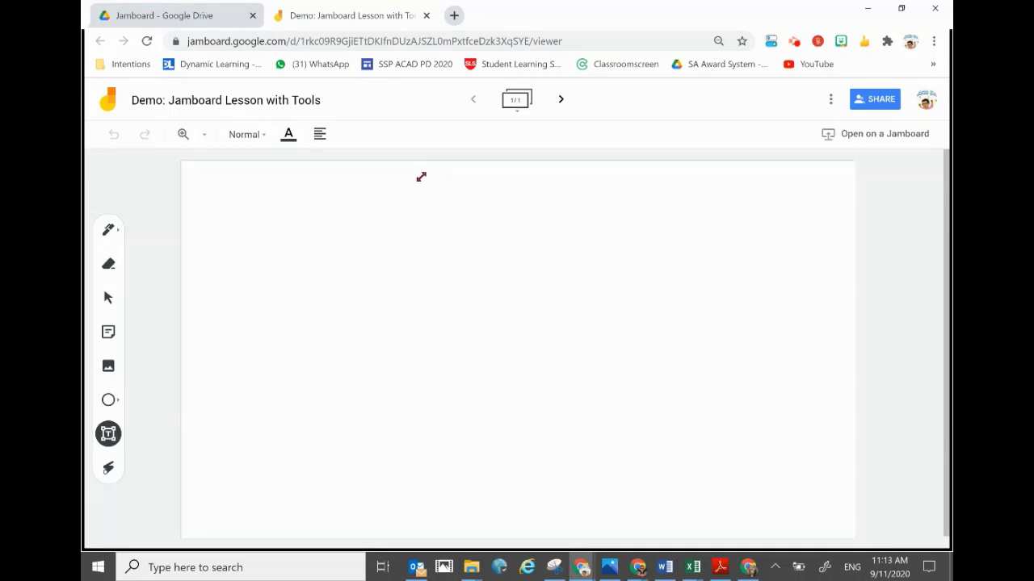
pyautogui.moveTo(418, 168); pyautogui.dragTo(498, 186)
pyautogui.click(471, 174)
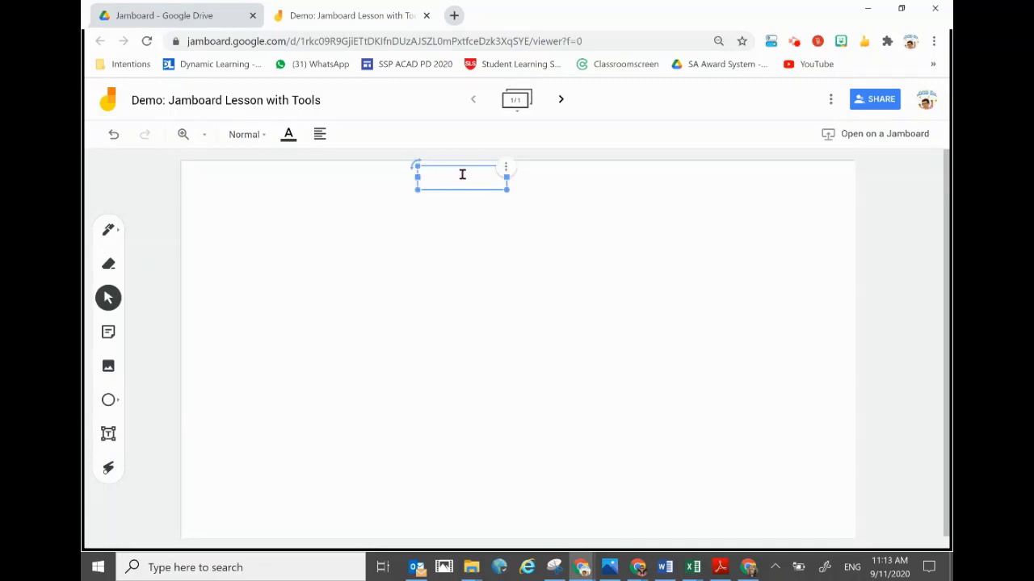
pyautogui.write('Sentences:')
pyautogui.press('Return')
pyautogui.write('Demo')
pyautogui.press('Return')
pyautogui.write('Homonyms')
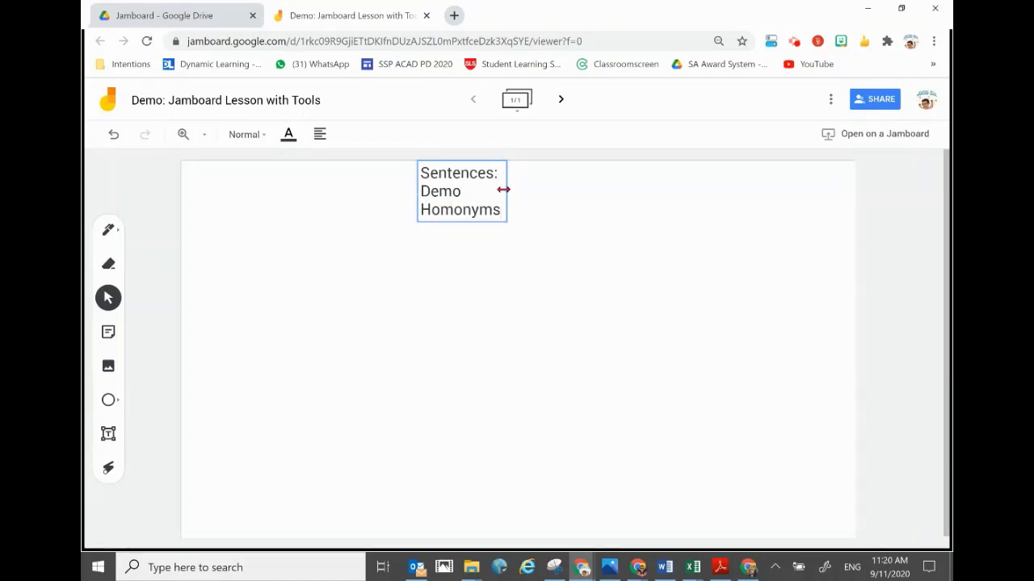
pyautogui.moveTo(507, 189); pyautogui.dragTo(606, 174)
pyautogui.click(651, 211)
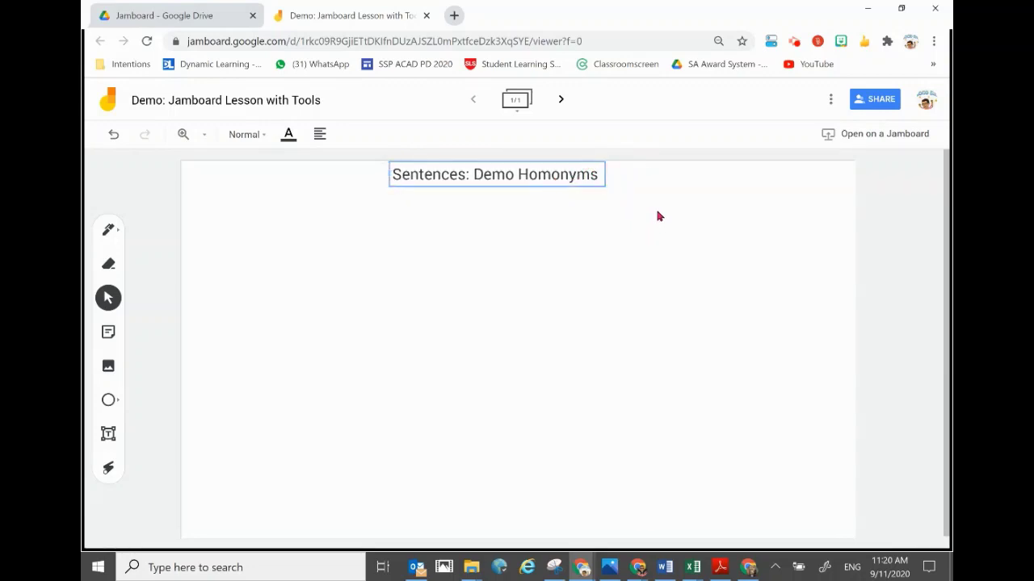
# Step: Make the heading text red and set its style to Title
pyautogui.click(290, 139)
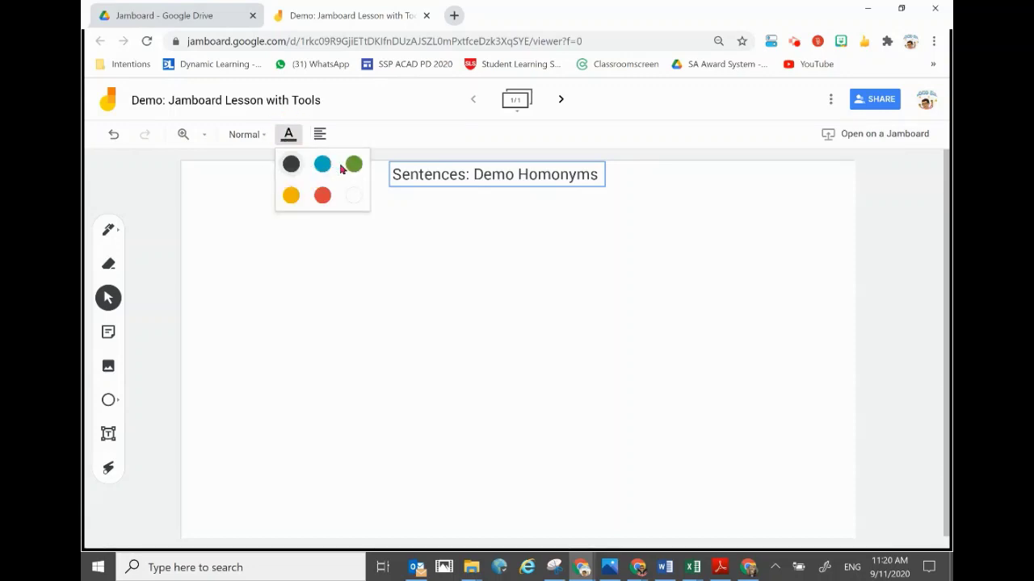
pyautogui.click(322, 195)
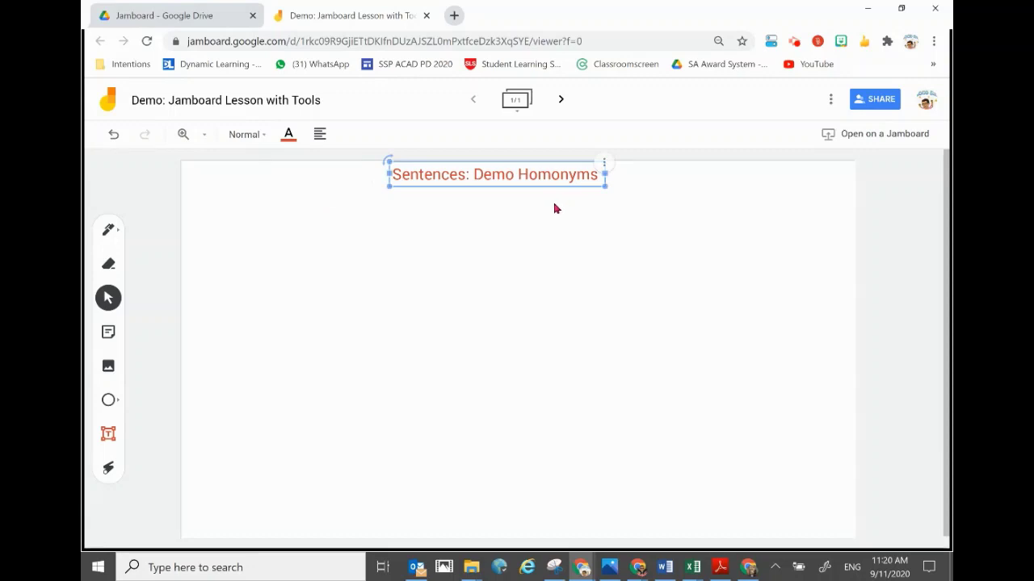
pyautogui.click(507, 175)
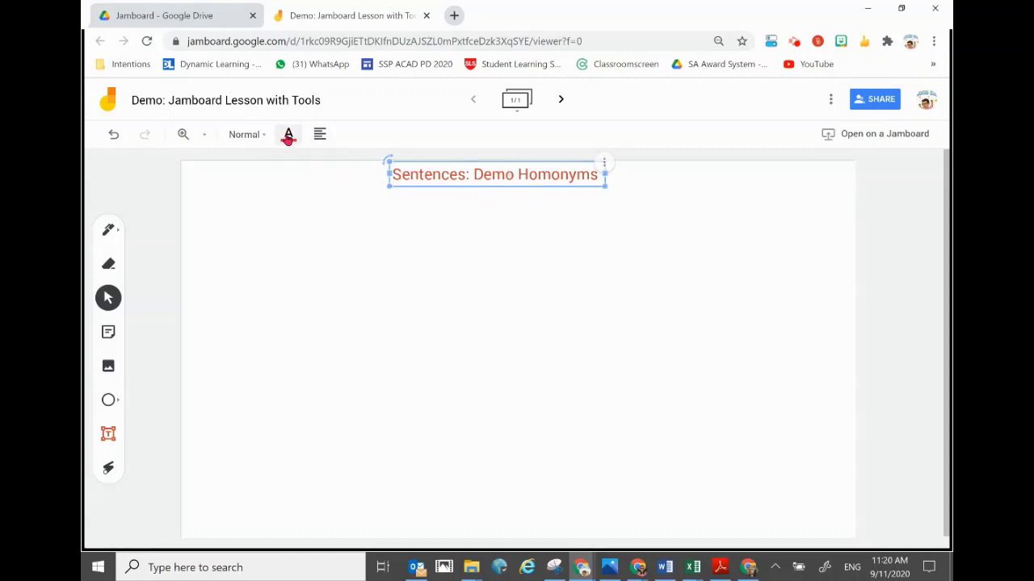
pyautogui.click(261, 136)
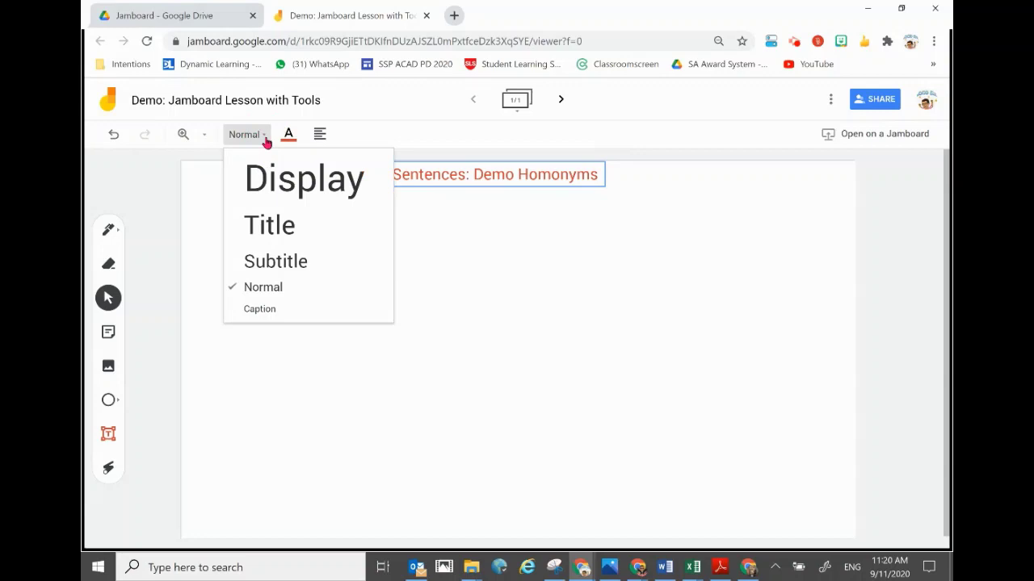
pyautogui.click(280, 261)
pyautogui.click(268, 139)
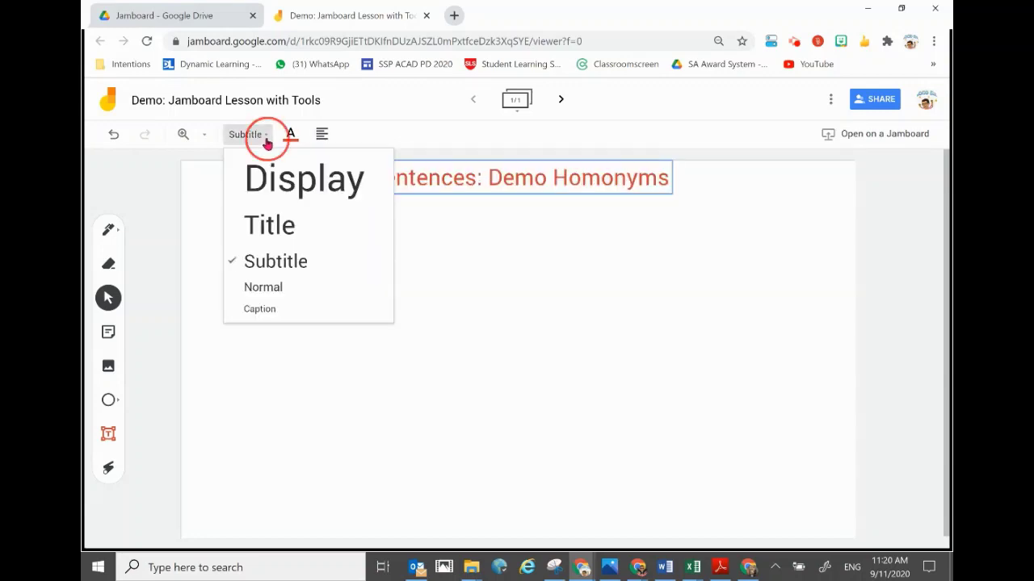
pyautogui.click(277, 227)
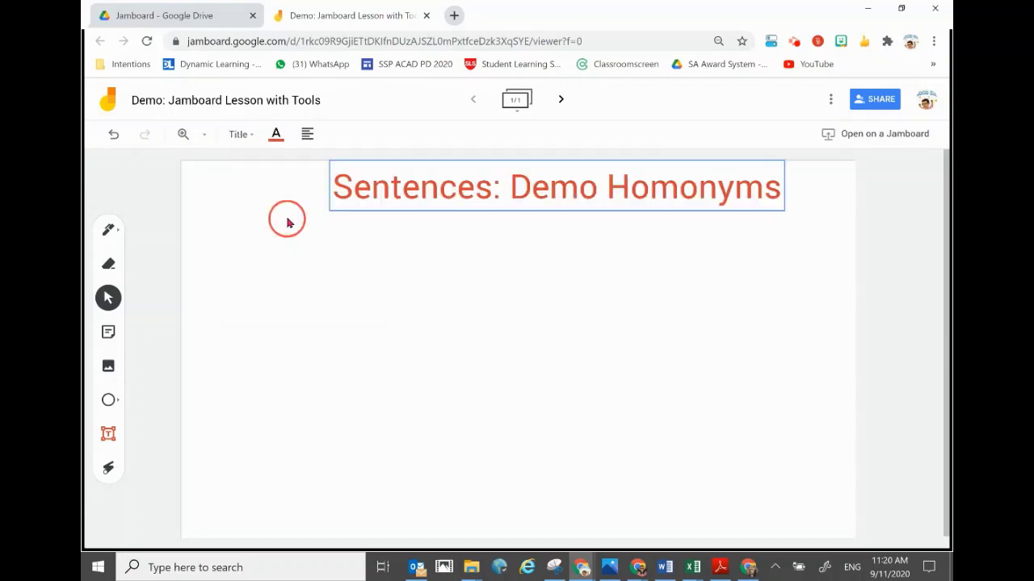
pyautogui.click(255, 139)
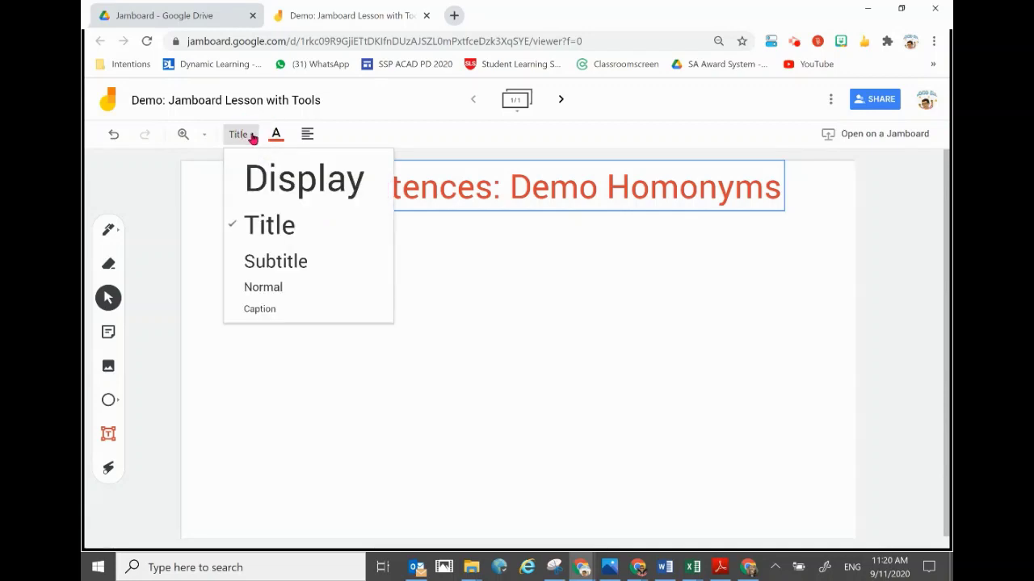
pyautogui.click(277, 224)
# Step: Resize the heading box and reposition it slightly right and down at the top
pyautogui.click(563, 194)
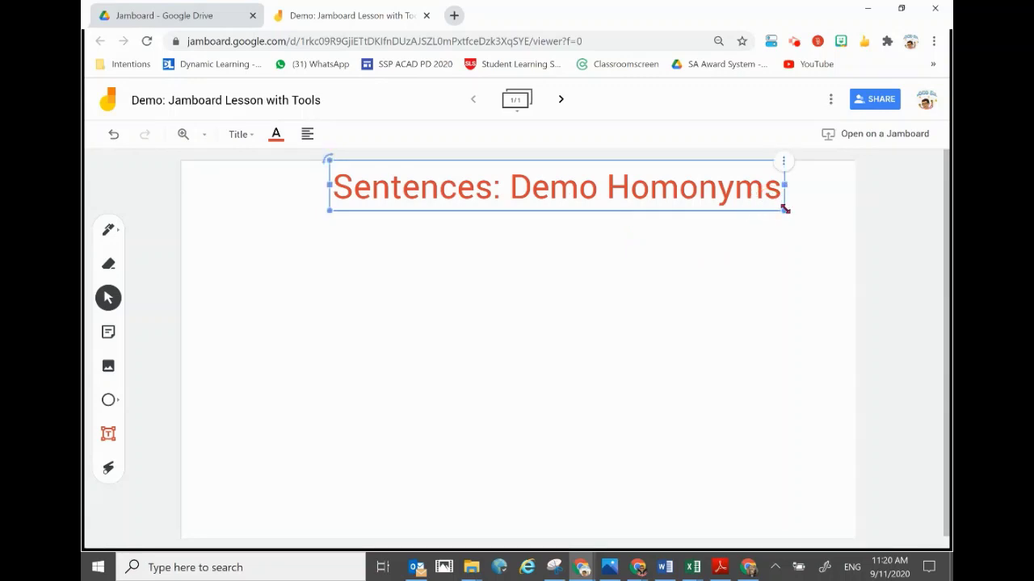
pyautogui.moveTo(784, 210); pyautogui.dragTo(623, 192)
pyautogui.moveTo(559, 167); pyautogui.dragTo(600, 169)
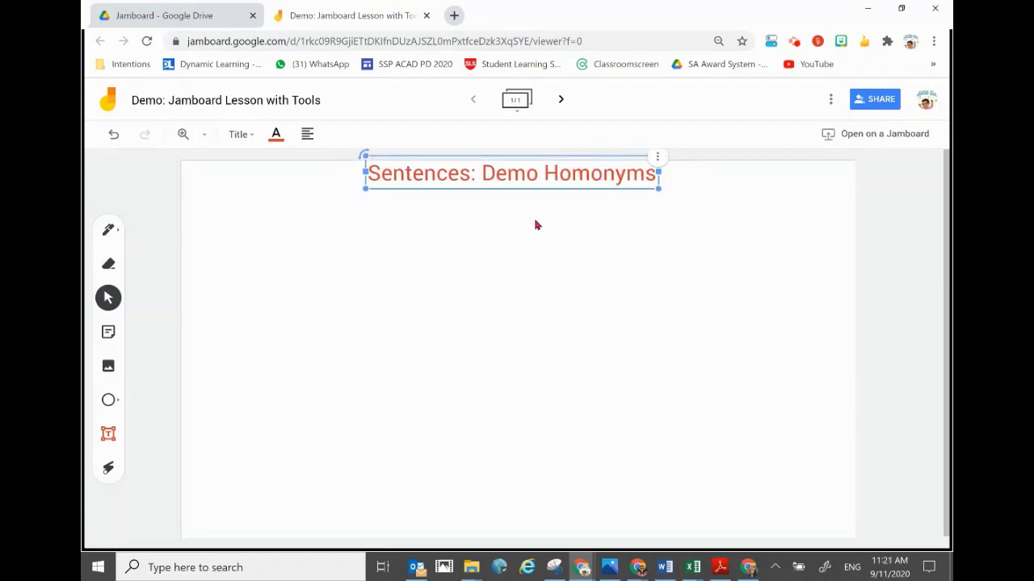
pyautogui.click(365, 155)
pyautogui.moveTo(365, 155)
pyautogui.mouseDown()
pyautogui.moveTo(363, 166)
pyautogui.moveTo(366, 158)
pyautogui.mouseUp()
pyautogui.click(683, 289)
pyautogui.click(593, 176)
pyautogui.moveTo(592, 178); pyautogui.dragTo(592, 180)
# Step: Duplicate the heading box and place the copy just below the original
pyautogui.click(657, 159)
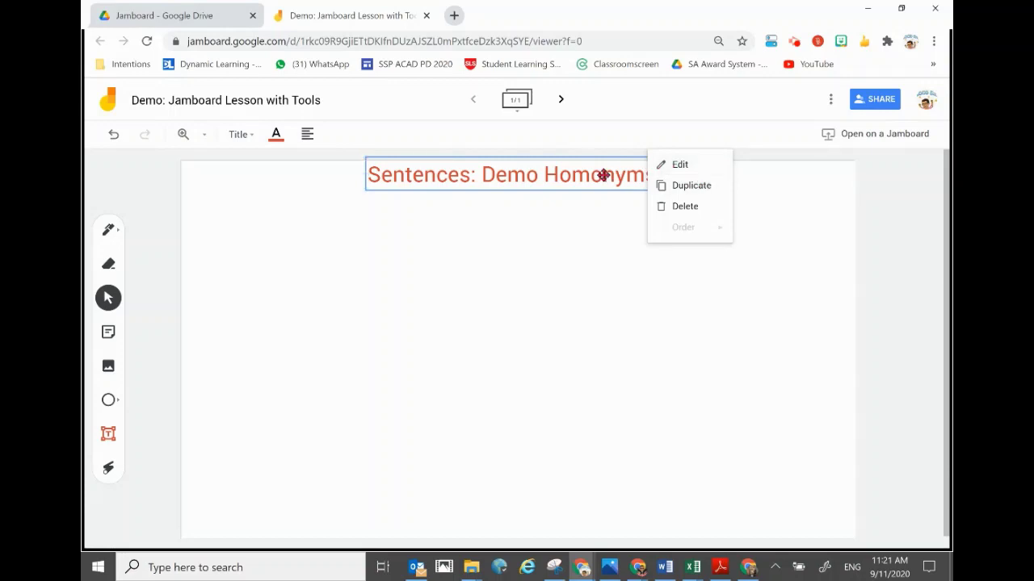
pyautogui.click(693, 187)
pyautogui.moveTo(586, 190); pyautogui.dragTo(584, 231)
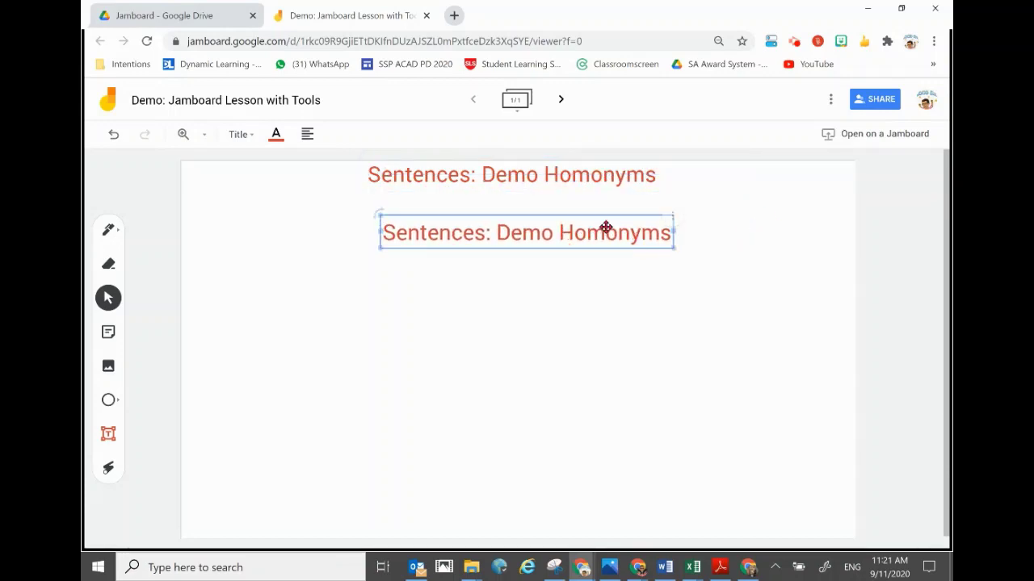
# Step: Move the copied heading lower, delete 'Sentences: Demo' so it reads Homonyms, and narrow its box
pyautogui.moveTo(555, 230); pyautogui.dragTo(383, 234)
pyautogui.click(558, 231)
pyautogui.click(393, 234)
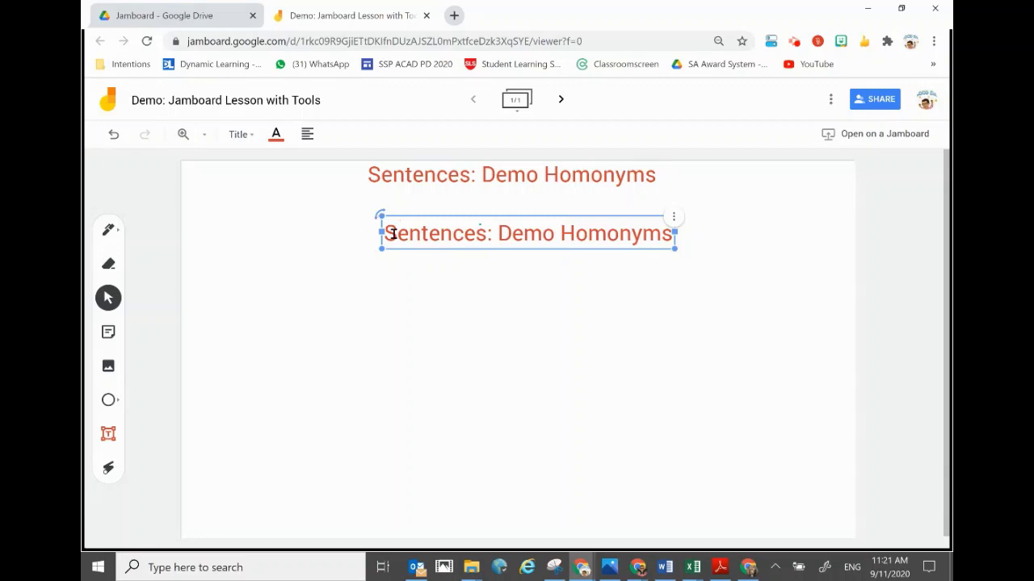
pyautogui.moveTo(558, 232); pyautogui.dragTo(388, 234)
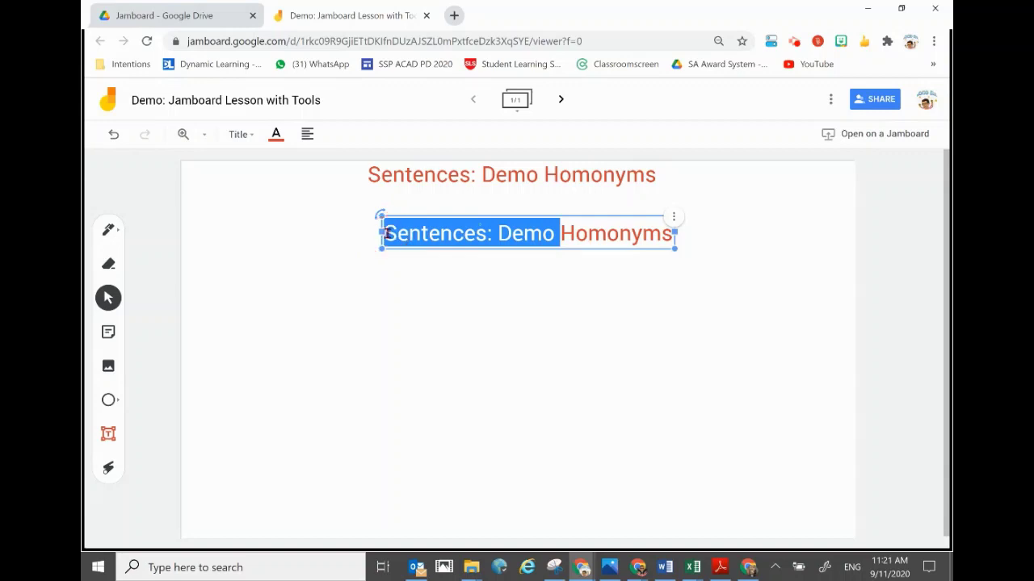
pyautogui.press('BackSpace')
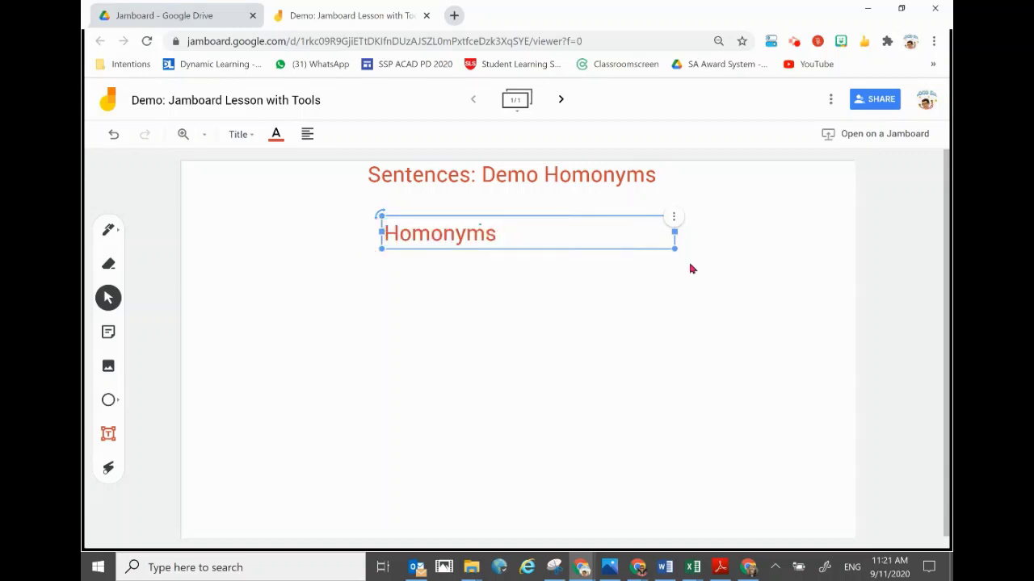
pyautogui.moveTo(675, 247); pyautogui.dragTo(613, 258)
# Step: Colour the Homonyms text blue-teal
pyautogui.click(275, 134)
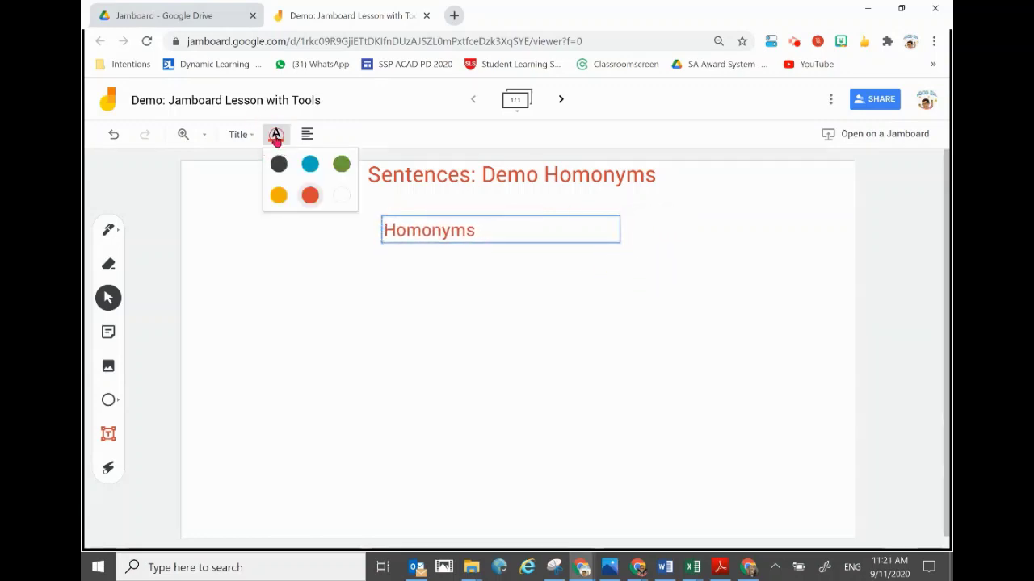
pyautogui.click(313, 165)
pyautogui.click(517, 229)
pyautogui.click(550, 270)
# Step: Narrow the Homonyms box to fit, centre-align its text, and place it left under the title
pyautogui.click(444, 230)
pyautogui.moveTo(485, 214); pyautogui.dragTo(578, 267)
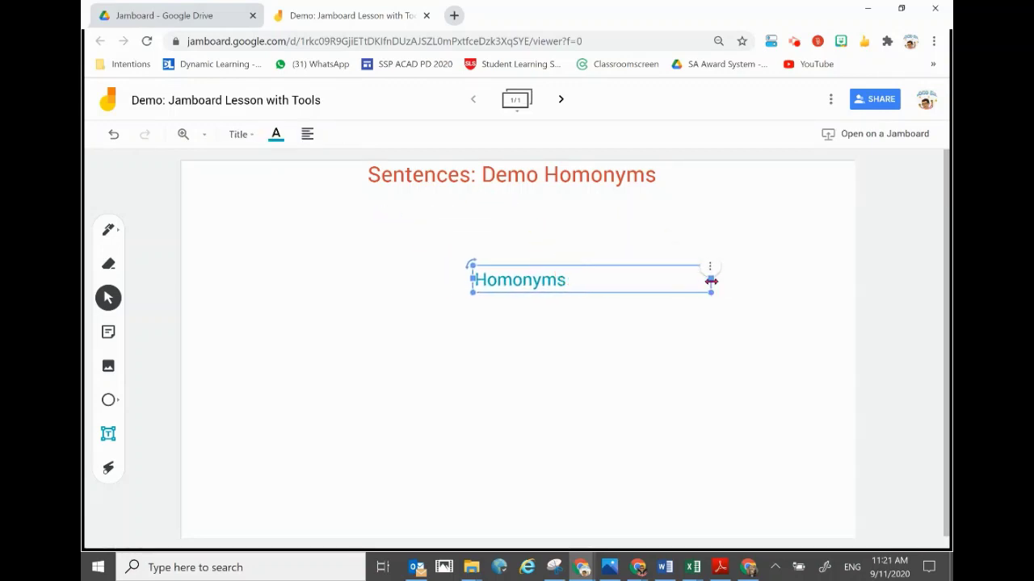
pyautogui.moveTo(711, 279); pyautogui.dragTo(607, 282)
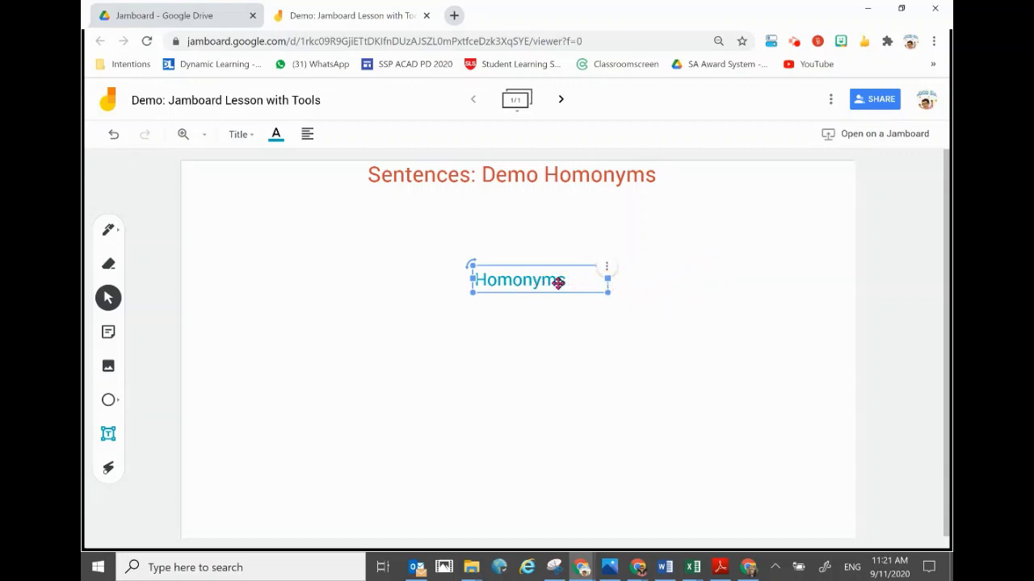
pyautogui.click(307, 136)
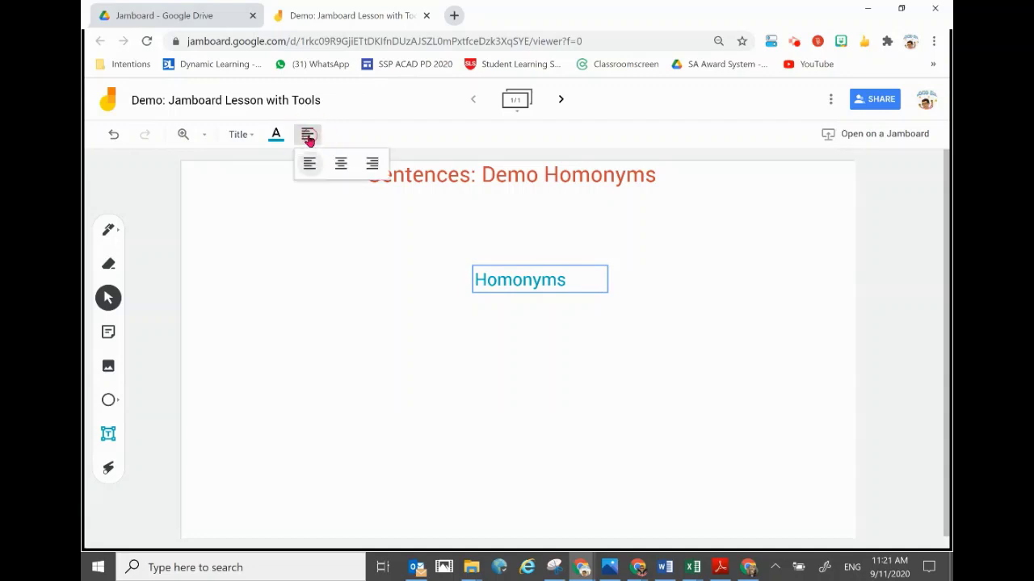
pyautogui.click(339, 166)
pyautogui.moveTo(519, 266); pyautogui.dragTo(321, 239)
pyautogui.click(759, 268)
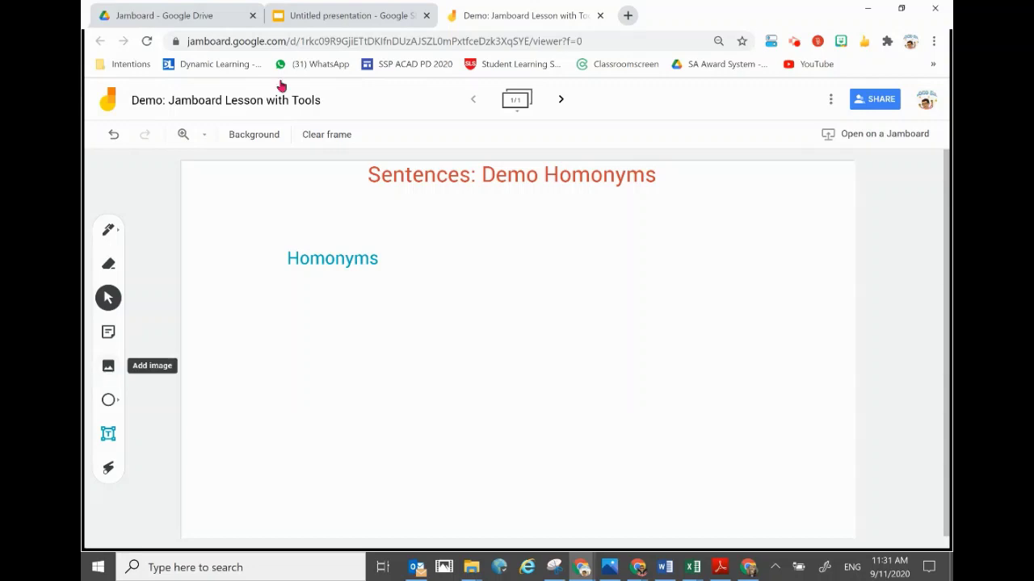
# Step: In the Slides table, enter the Sentences and Answers column headers in the top row
pyautogui.click(301, 18)
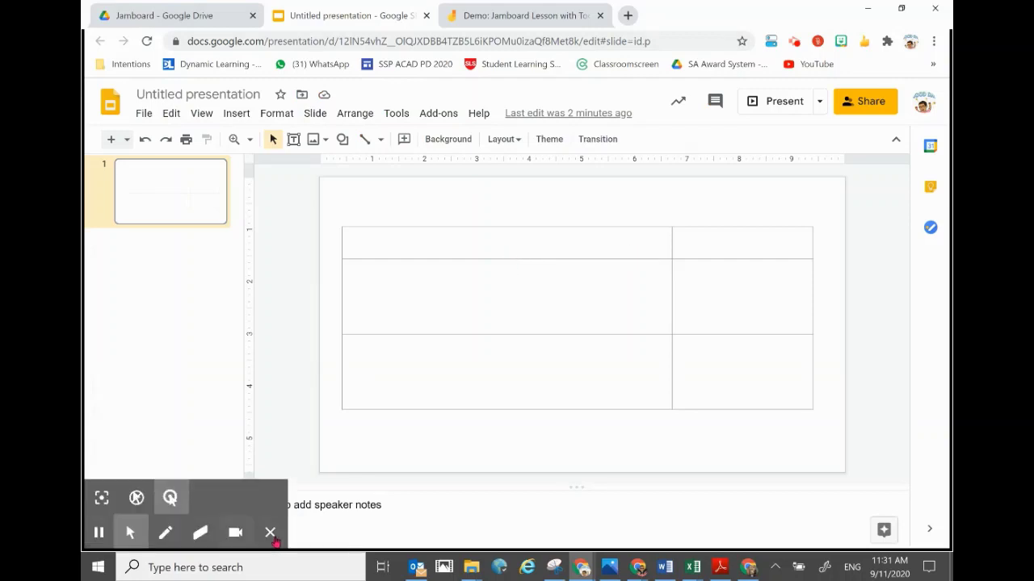
pyautogui.click(269, 533)
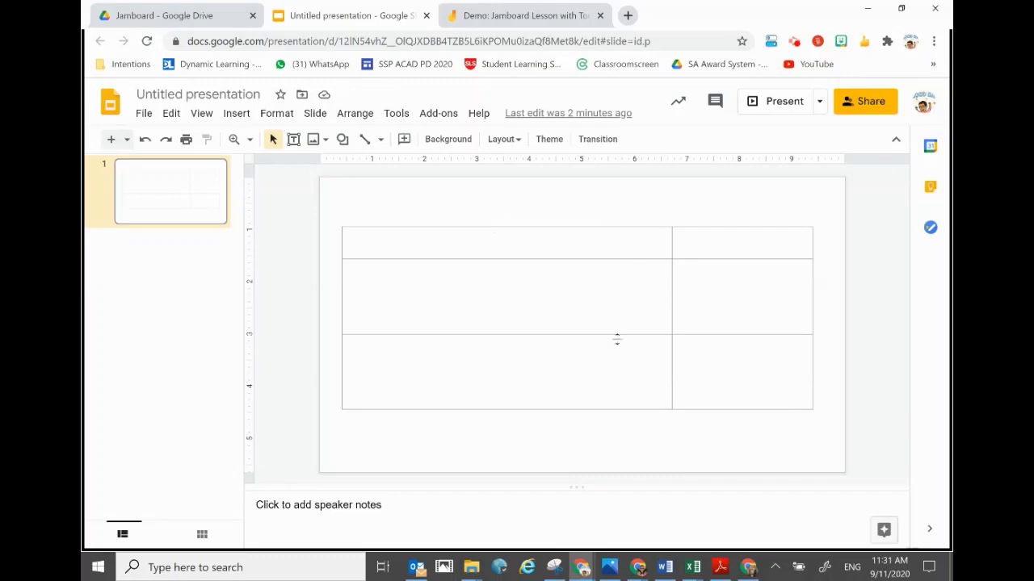
pyautogui.click(417, 371)
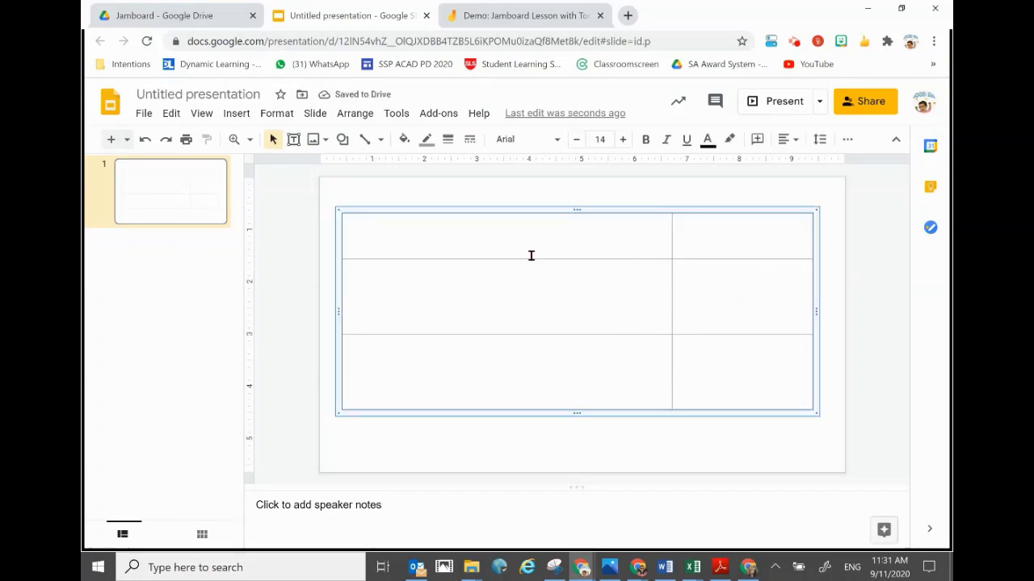
pyautogui.click(454, 239)
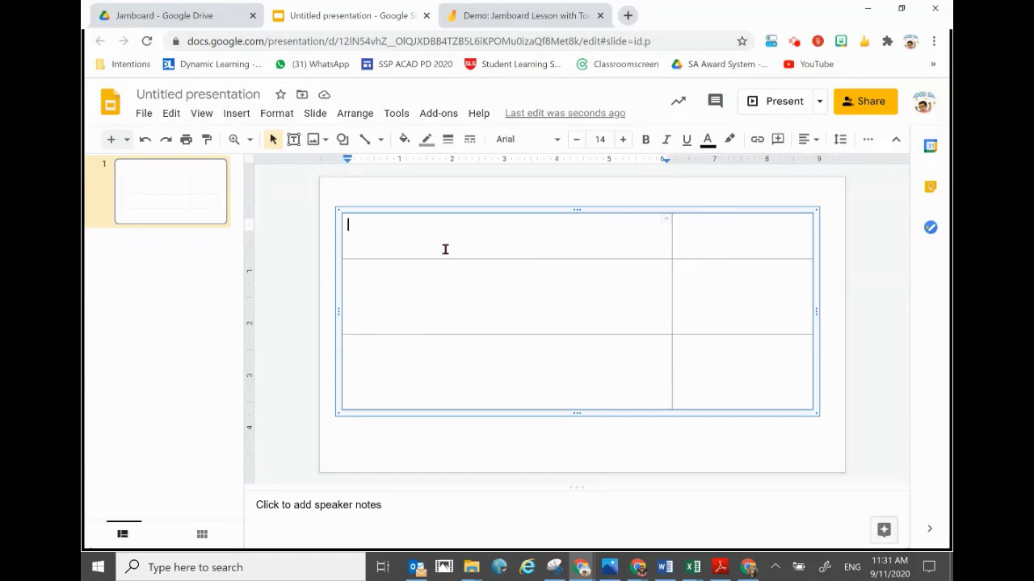
pyautogui.write('Sentence')
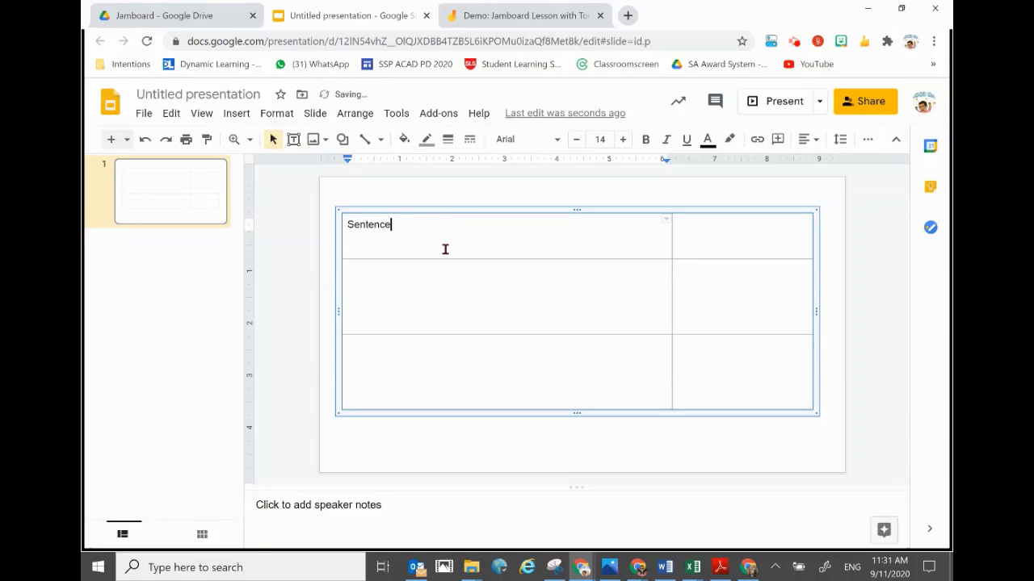
pyautogui.click(696, 229)
pyautogui.write('Answers')
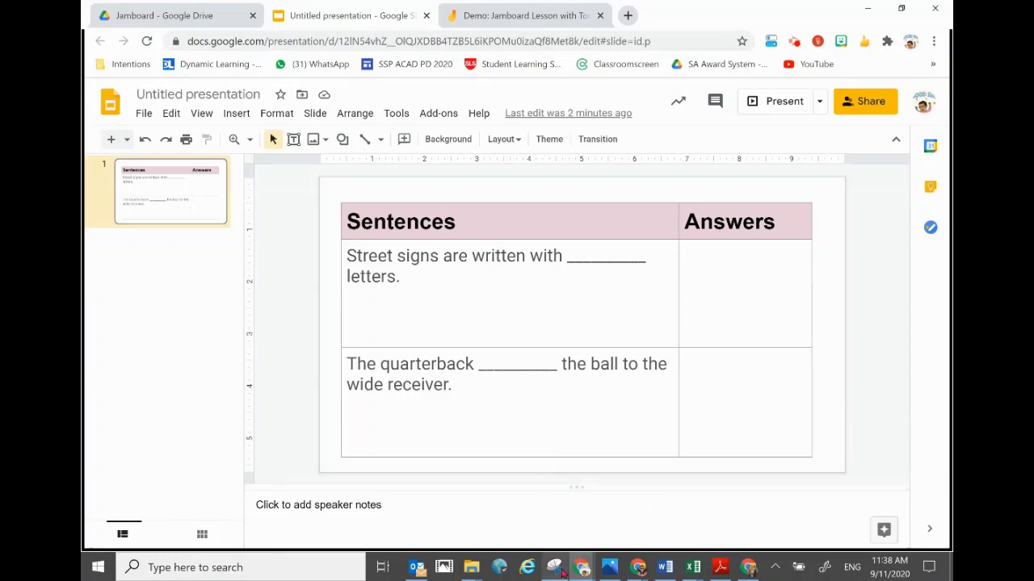
# Step: Take a new Snipping Tool capture around the whole Sentences/Answers table
pyautogui.moveTo(554, 570)
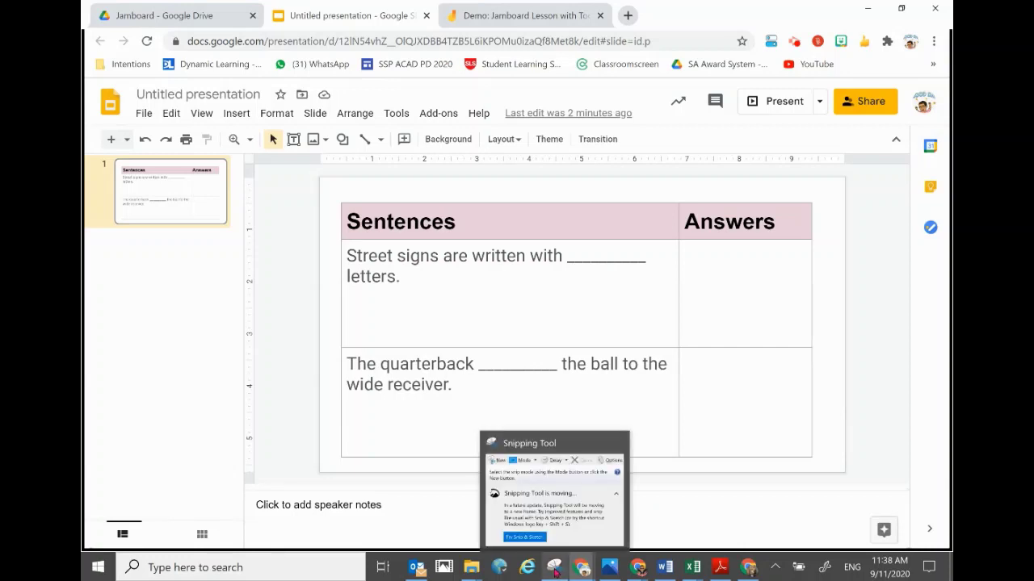
pyautogui.click(554, 570)
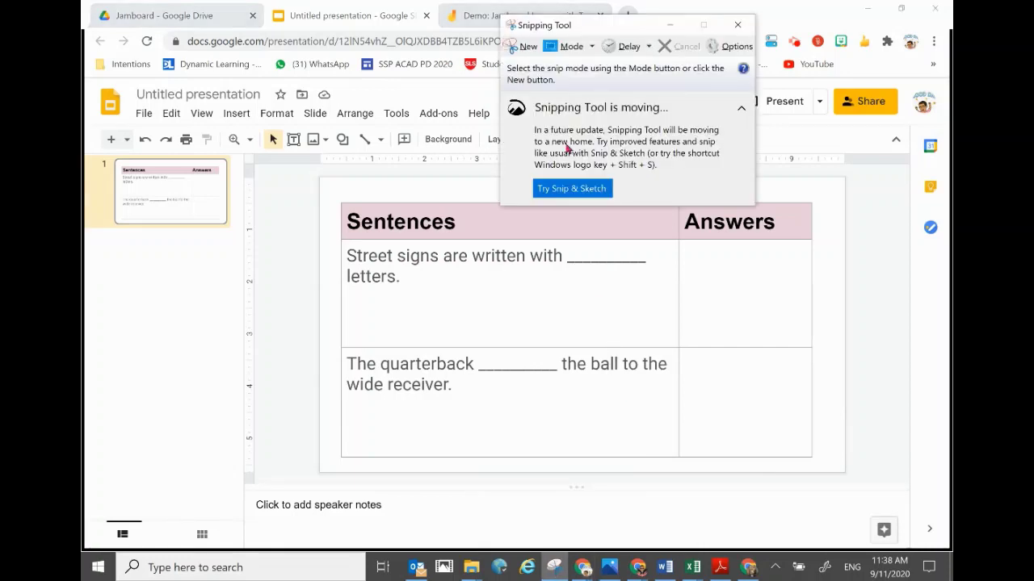
pyautogui.click(521, 46)
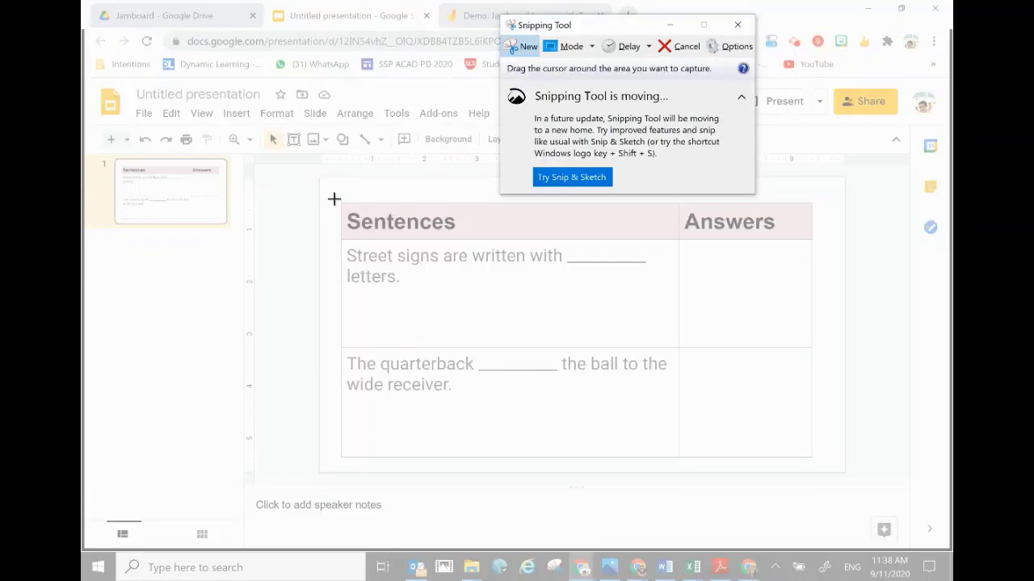
pyautogui.moveTo(335, 196); pyautogui.dragTo(818, 463)
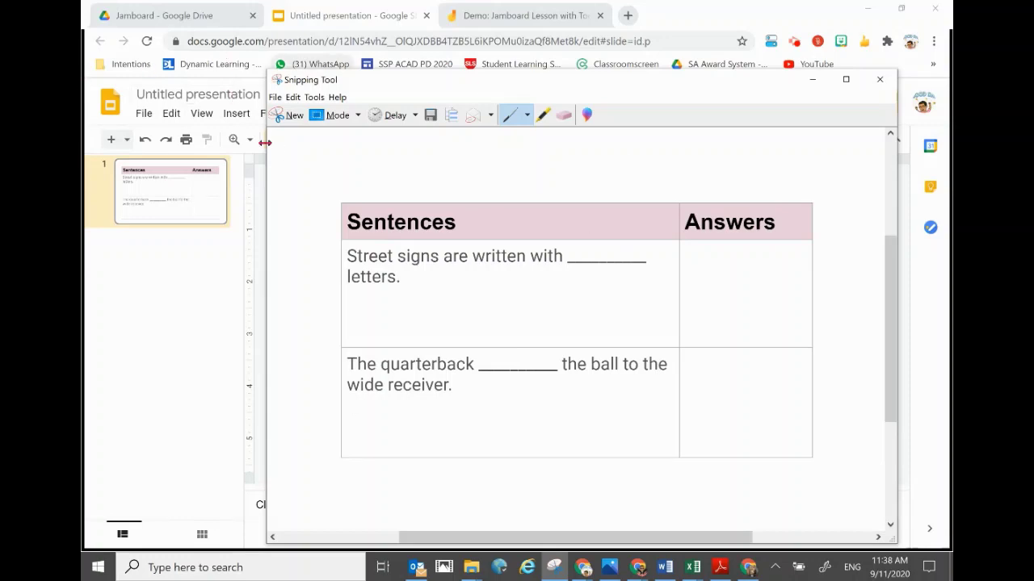
# Step: Save the capture as the PNG 'Table' in the Demo folder and close Snipping Tool
pyautogui.click(274, 97)
pyautogui.moveTo(293, 97)
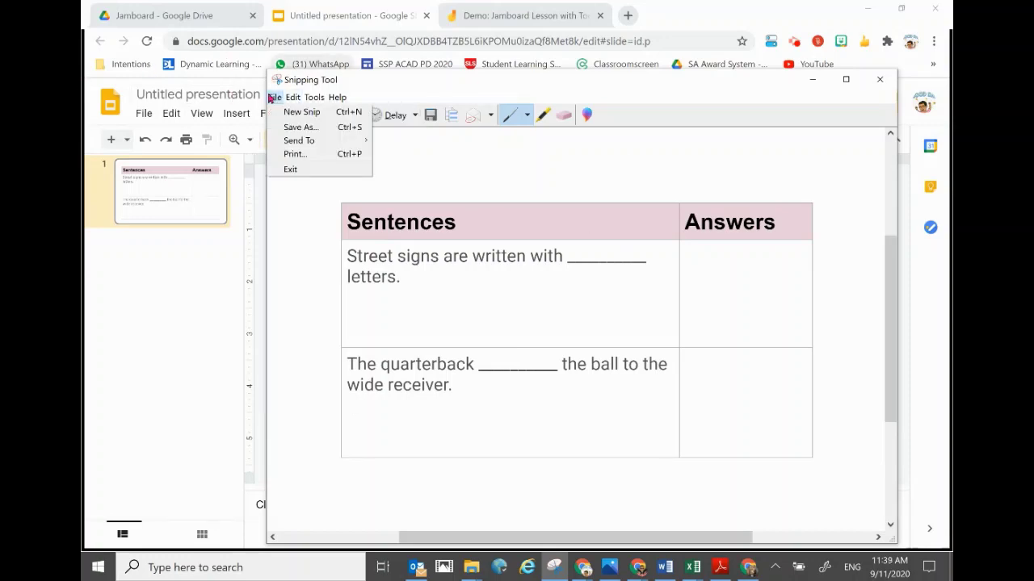
pyautogui.press('Escape')
pyautogui.hotkey('ctrl', 's')
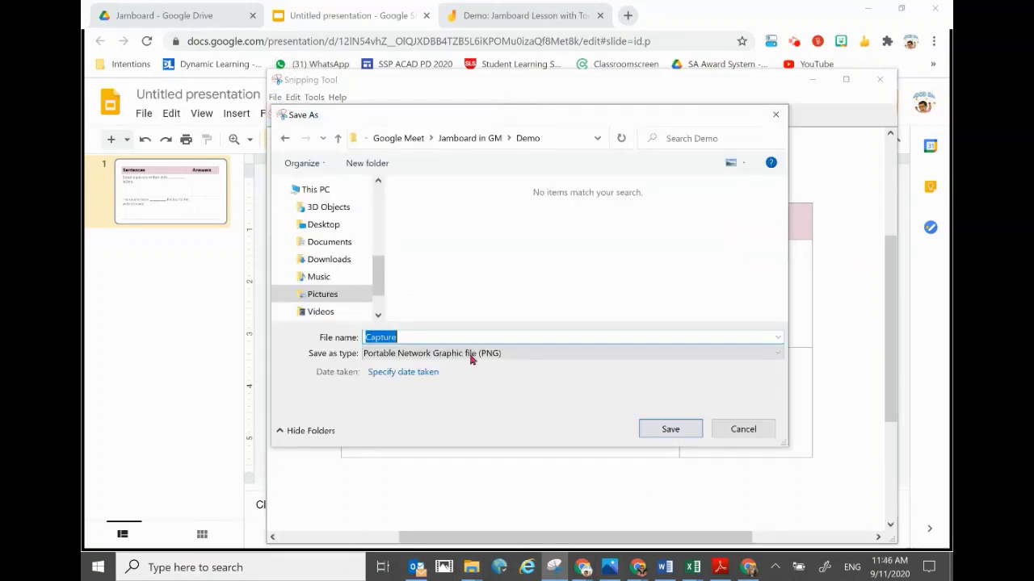
pyautogui.write('Table')
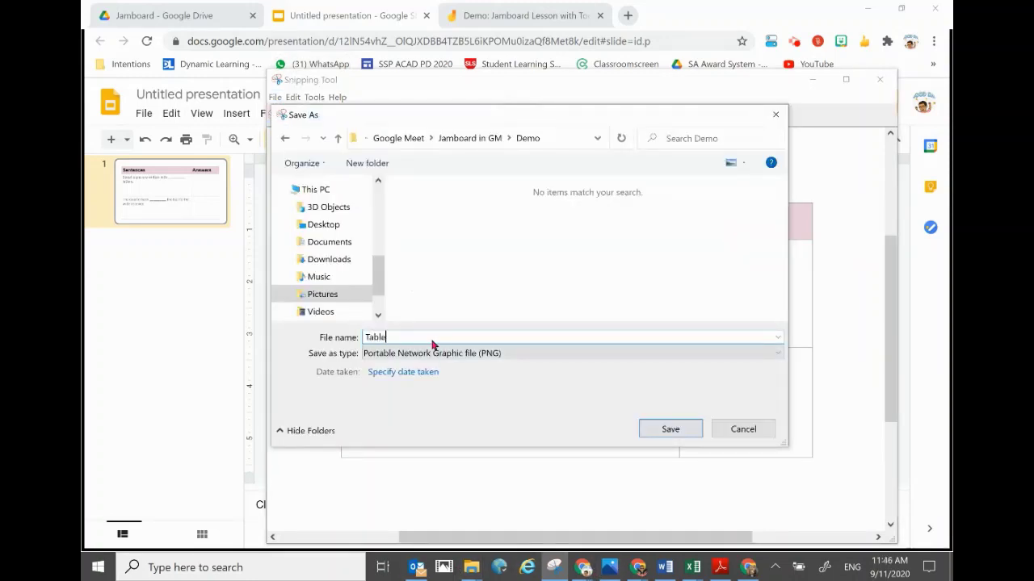
pyautogui.click(670, 429)
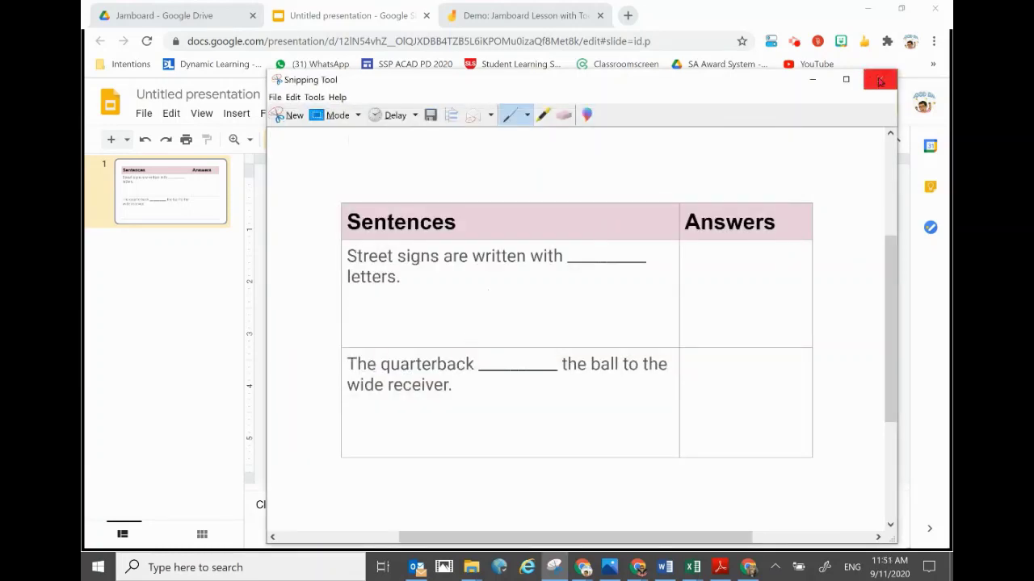
pyautogui.click(879, 79)
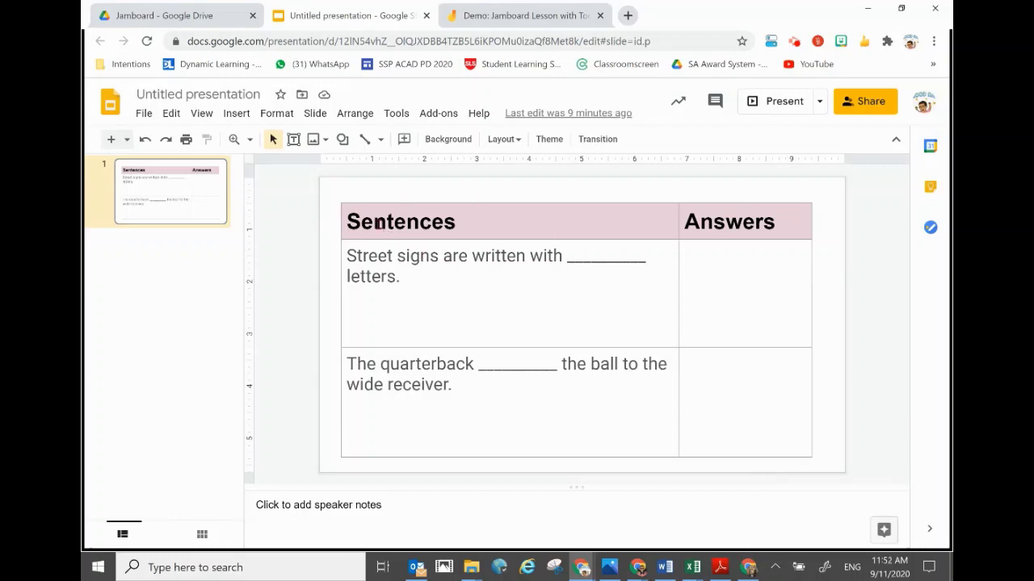
# Step: Enlarge the table so it fills the slide
pyautogui.click(342, 202)
pyautogui.moveTo(321, 177); pyautogui.dragTo(856, 496)
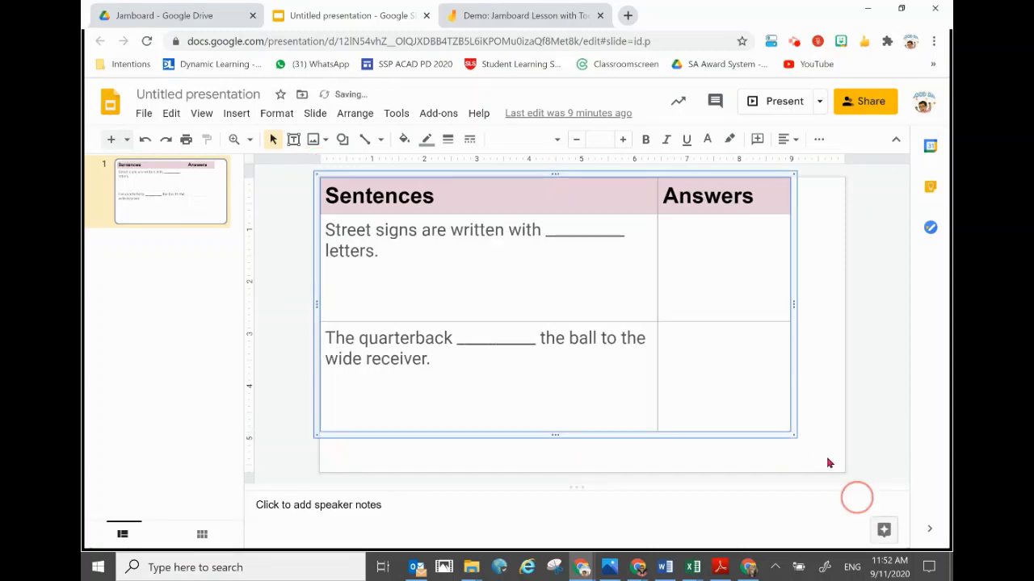
pyautogui.moveTo(794, 432); pyautogui.dragTo(889, 430)
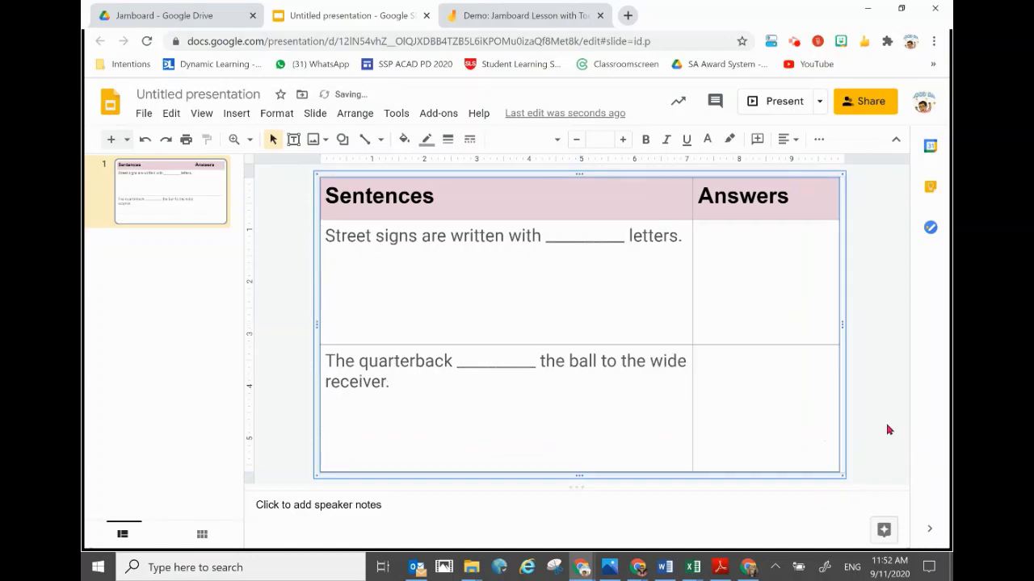
pyautogui.click(886, 429)
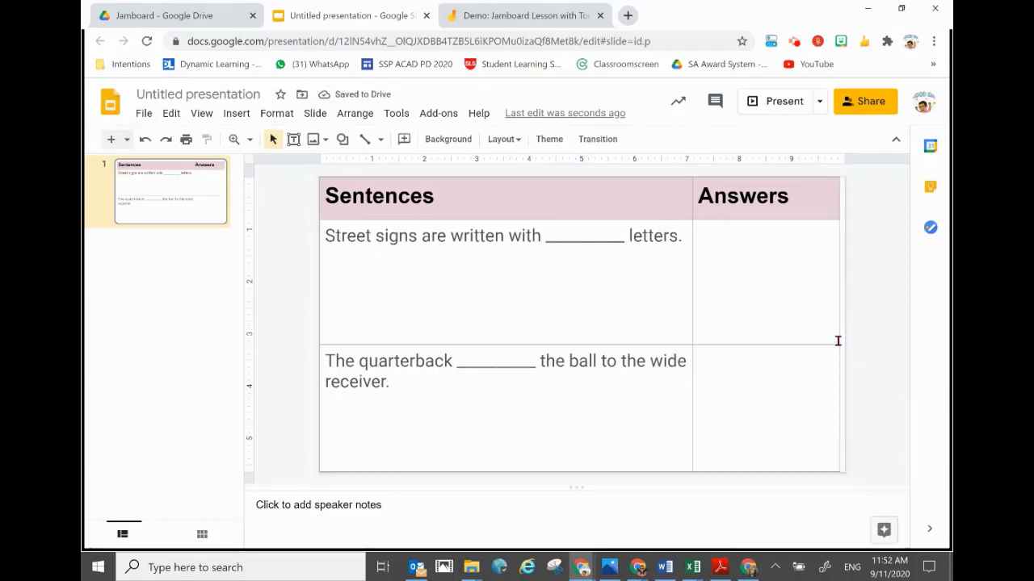
# Step: Download the current slide as a JPEG image and show it in its folder
pyautogui.click(583, 260)
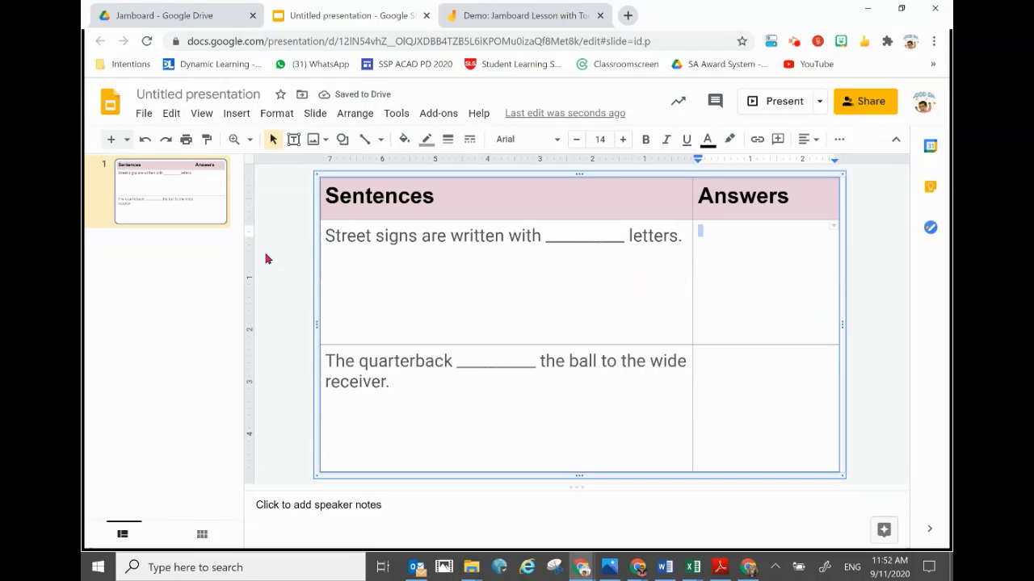
pyautogui.click(144, 114)
pyautogui.moveTo(197, 309)
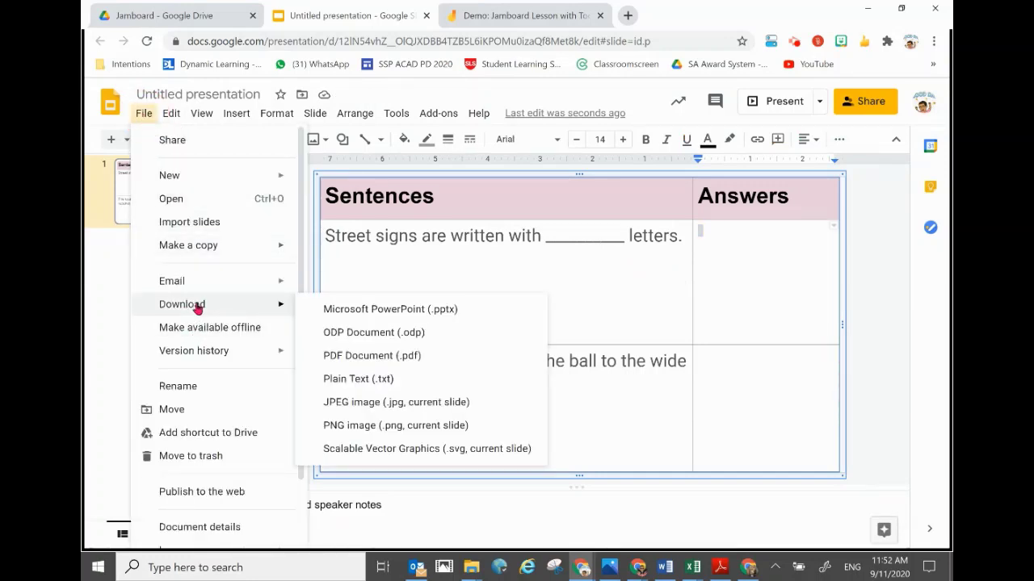
pyautogui.click(369, 404)
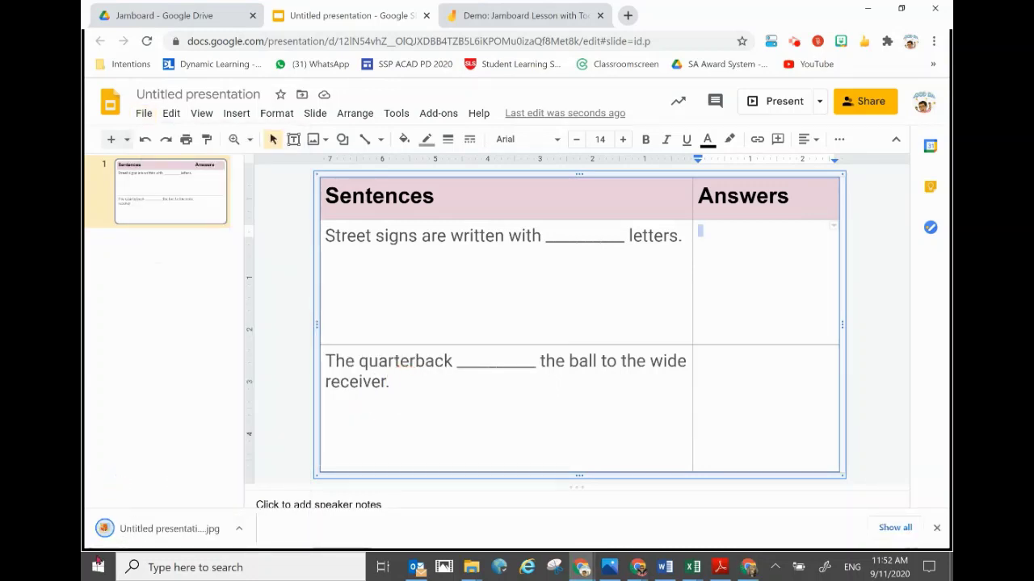
pyautogui.click(239, 528)
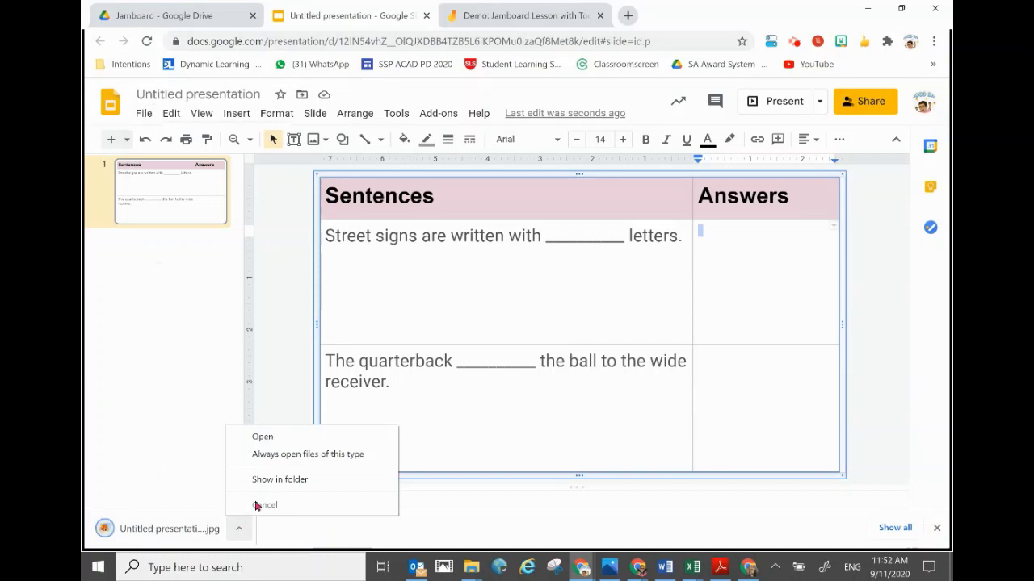
pyautogui.click(279, 479)
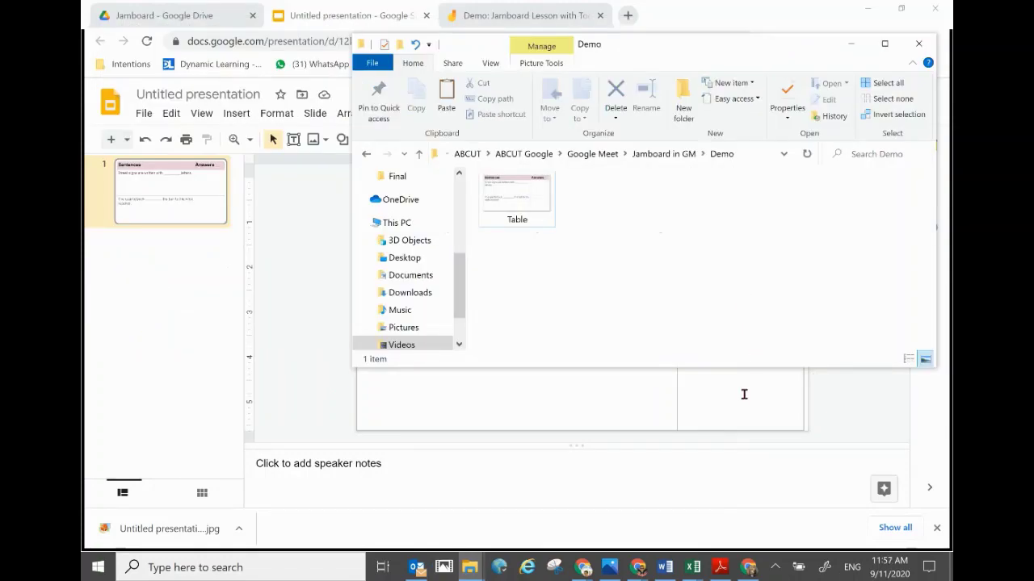
# Step: Paste the slide image into the Demo folder, then drag the Table image into Jamboard's image upload
pyautogui.hotkey('ctrl', 'v')
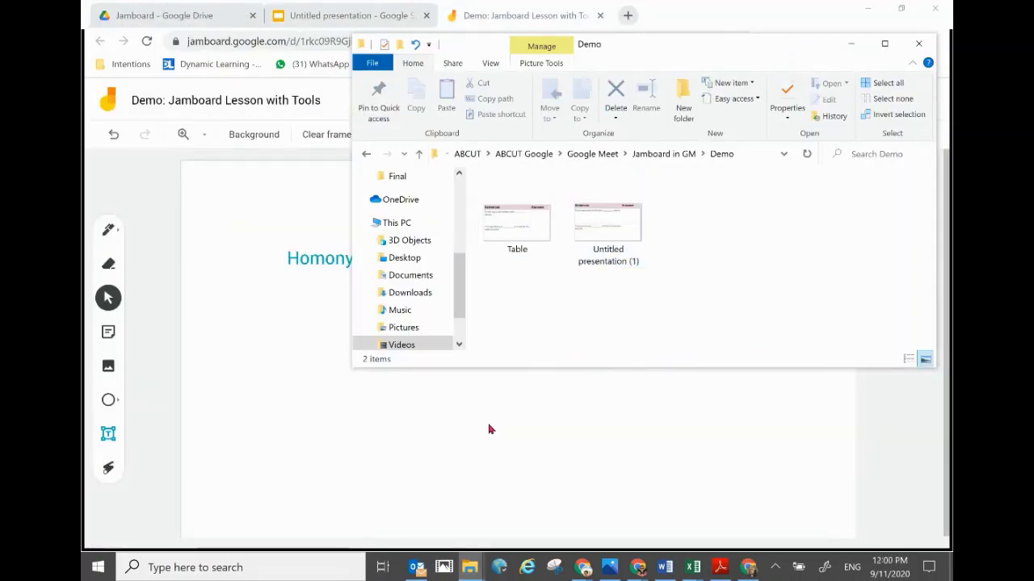
pyautogui.click(488, 429)
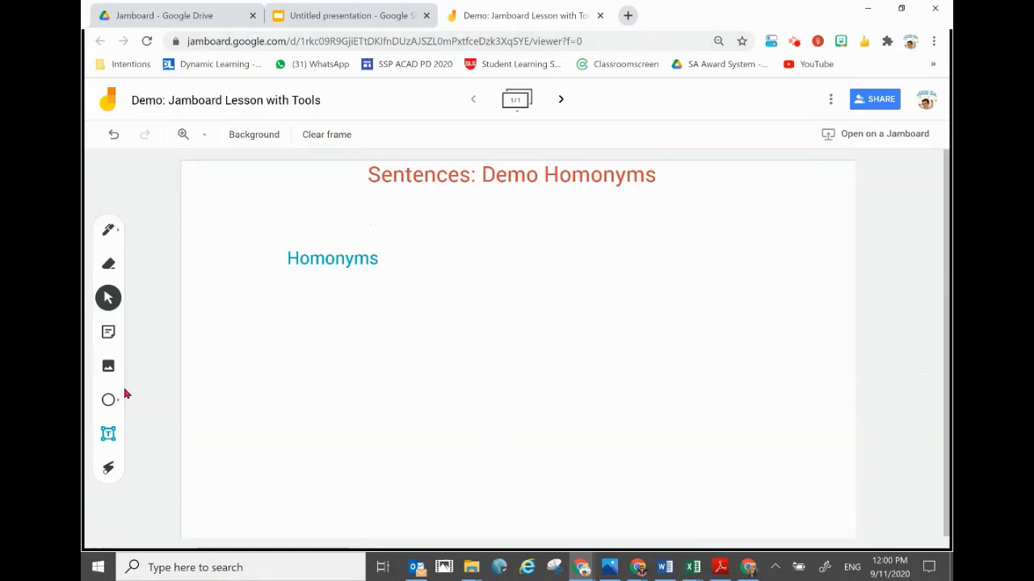
pyautogui.click(109, 368)
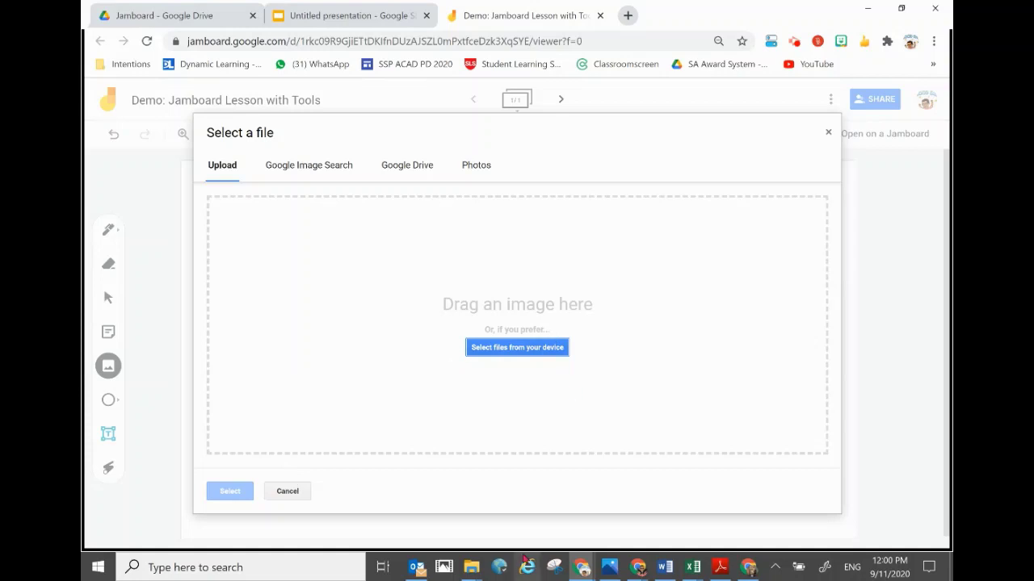
pyautogui.click(471, 567)
pyautogui.click(342, 478)
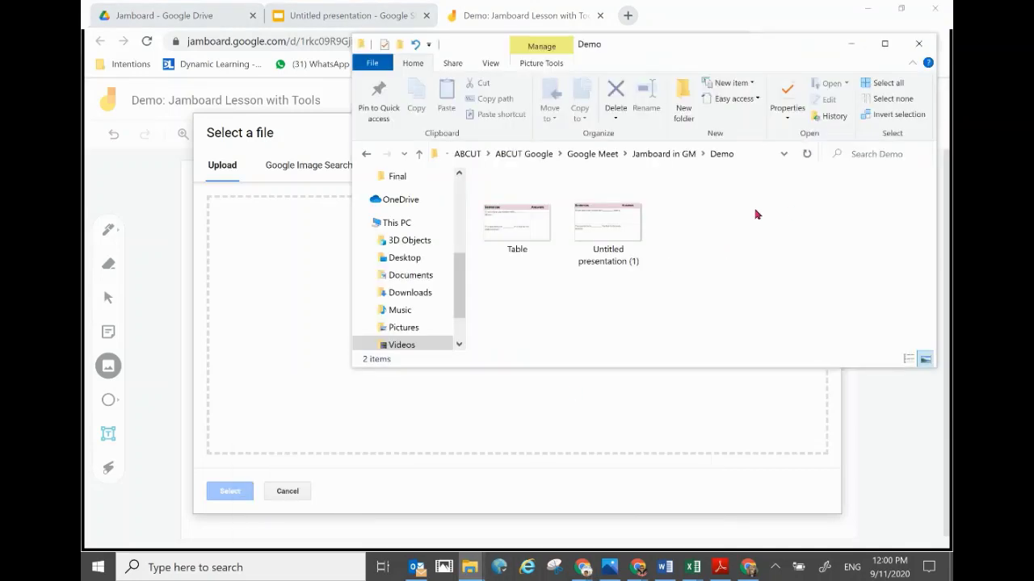
pyautogui.moveTo(520, 234); pyautogui.dragTo(259, 354)
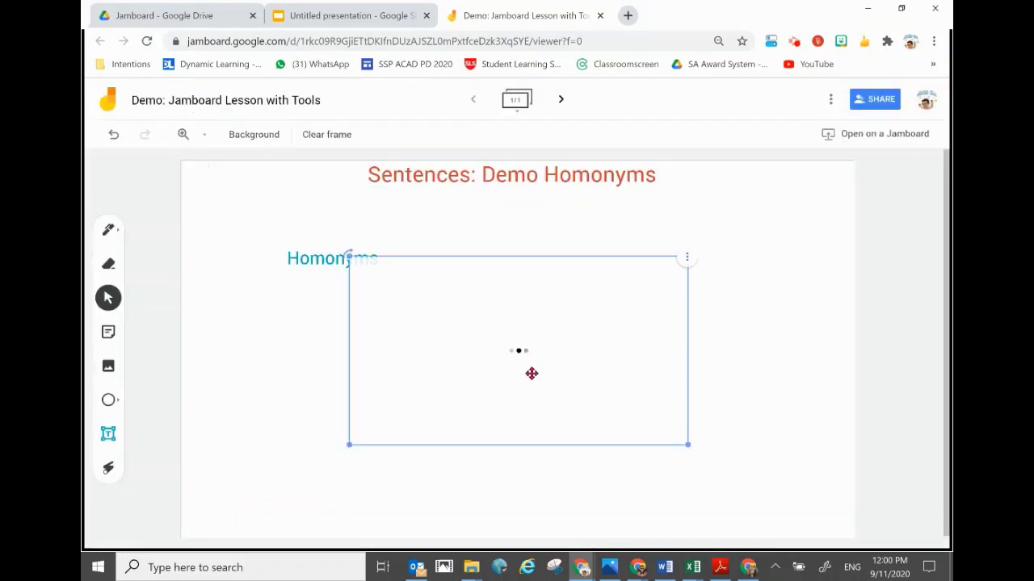
# Step: Enlarge the table image and position it below the frame title
pyautogui.moveTo(537, 358); pyautogui.dragTo(412, 383)
pyautogui.moveTo(556, 474); pyautogui.dragTo(844, 540)
pyautogui.moveTo(663, 410); pyautogui.dragTo(644, 339)
pyautogui.click(736, 491)
pyautogui.click(746, 421)
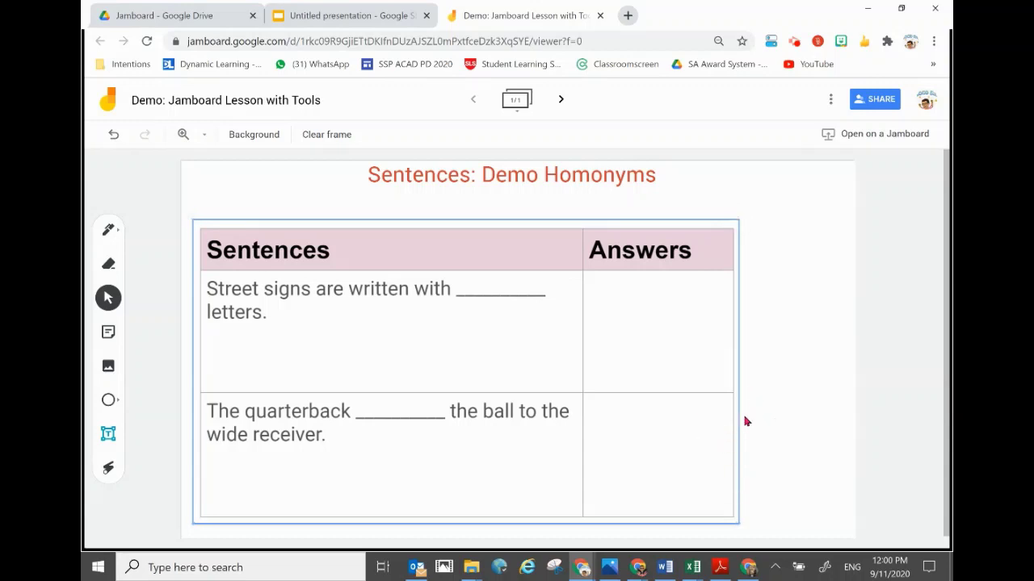
pyautogui.click(738, 523)
pyautogui.moveTo(737, 523); pyautogui.dragTo(766, 508)
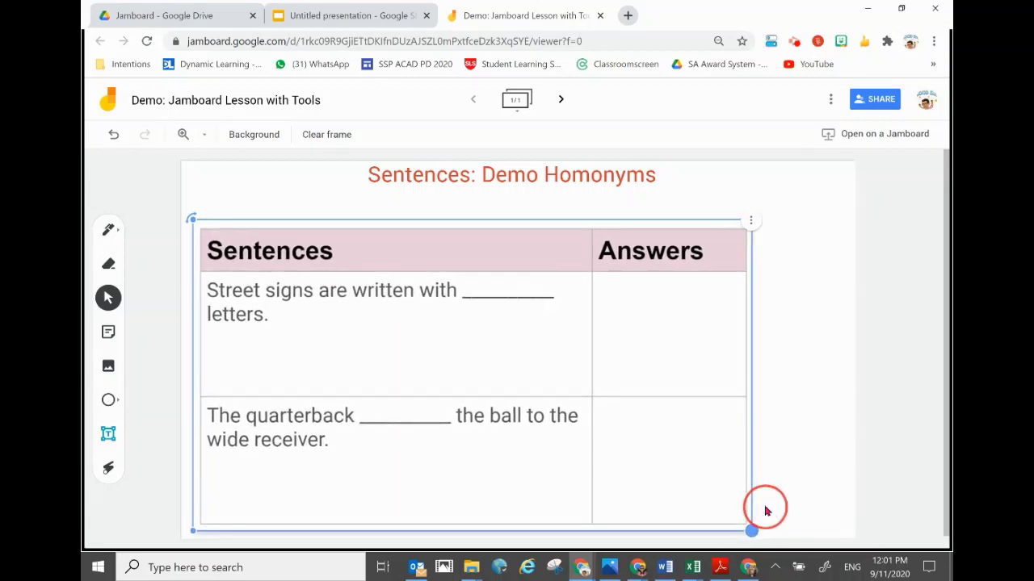
pyautogui.moveTo(676, 418); pyautogui.dragTo(710, 453)
pyautogui.click(363, 242)
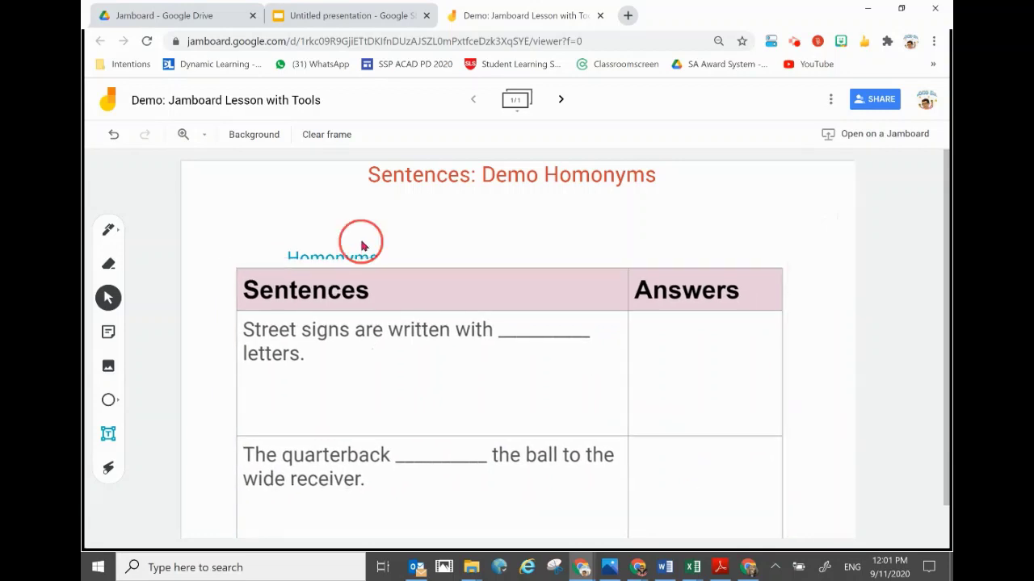
# Step: Reposition the Homonyms label near the table header and fine-tune the table image's placement
pyautogui.click(351, 252)
pyautogui.moveTo(350, 244); pyautogui.dragTo(372, 182)
pyautogui.moveTo(529, 267); pyautogui.dragTo(495, 222)
pyautogui.moveTo(744, 516); pyautogui.dragTo(775, 531)
pyautogui.moveTo(756, 389)
pyautogui.mouseDown()
pyautogui.moveTo(784, 385)
pyautogui.moveTo(787, 374)
pyautogui.moveTo(773, 379)
pyautogui.mouseUp()
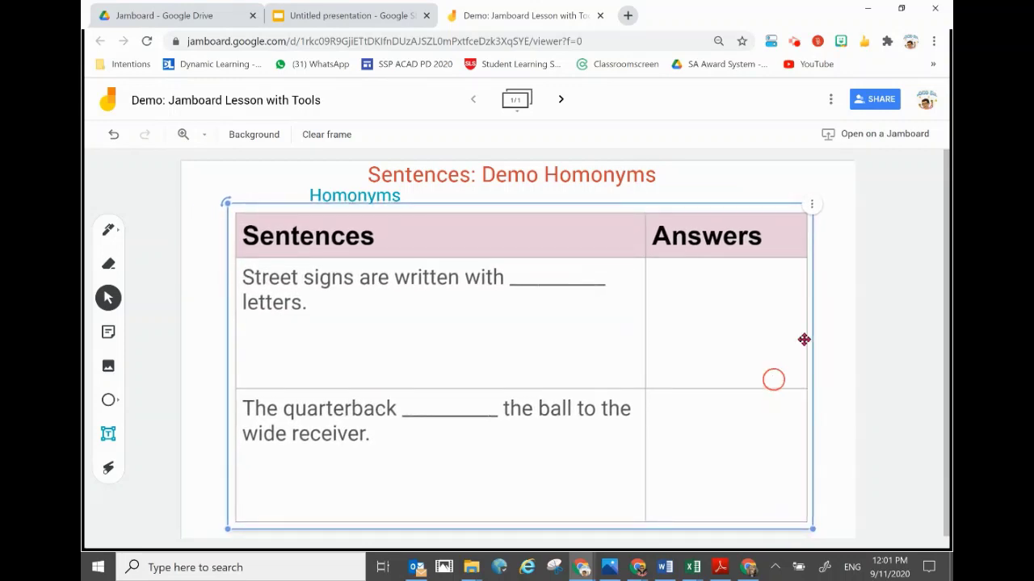
pyautogui.click(365, 195)
pyautogui.moveTo(353, 185); pyautogui.dragTo(466, 206)
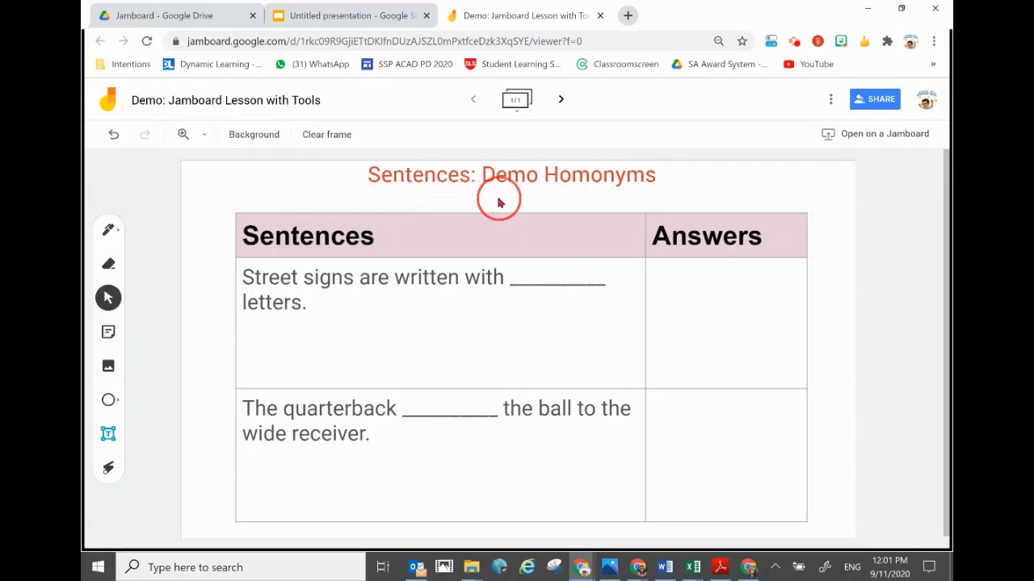
# Step: Shift the table so the Homonyms label sits just below the title, and open its Order menu
pyautogui.click(488, 204)
pyautogui.click(481, 202)
pyautogui.moveTo(480, 208); pyautogui.dragTo(476, 197)
pyautogui.click(482, 213)
pyautogui.click(526, 194)
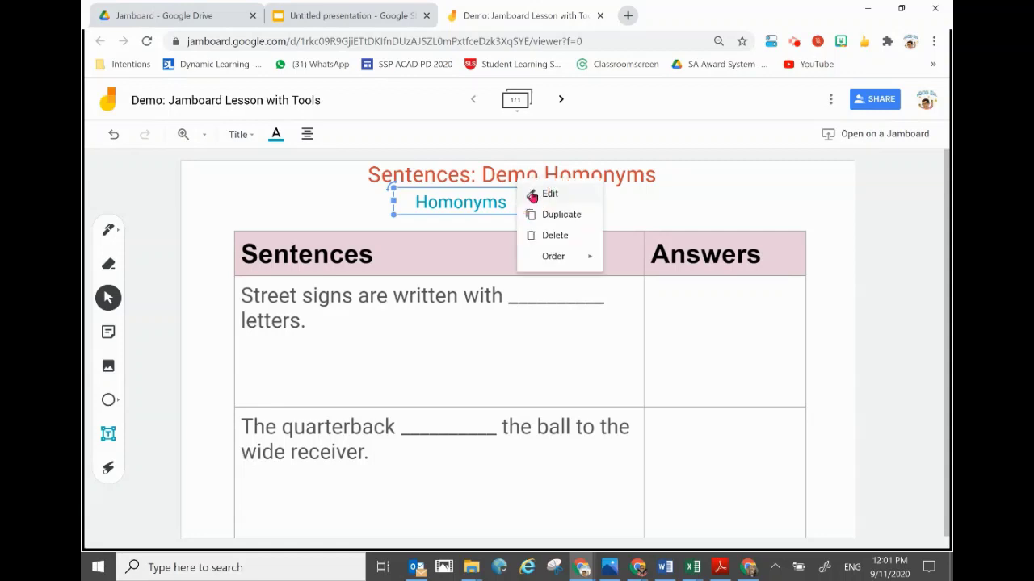
pyautogui.click(497, 198)
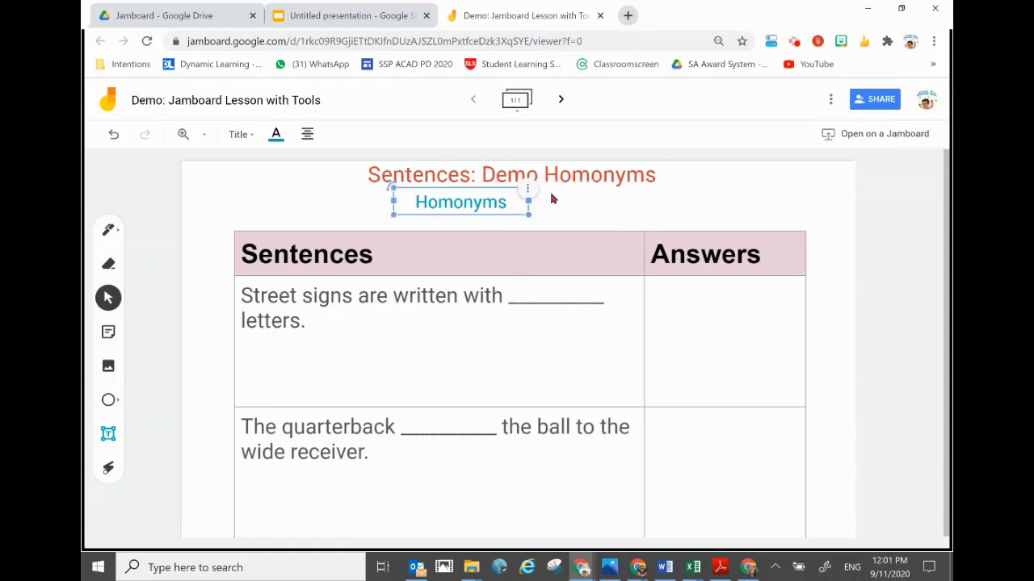
pyautogui.click(529, 190)
# Step: Bring the Homonyms label to front, move it into the table's header row and enlarge it
pyautogui.moveTo(565, 256)
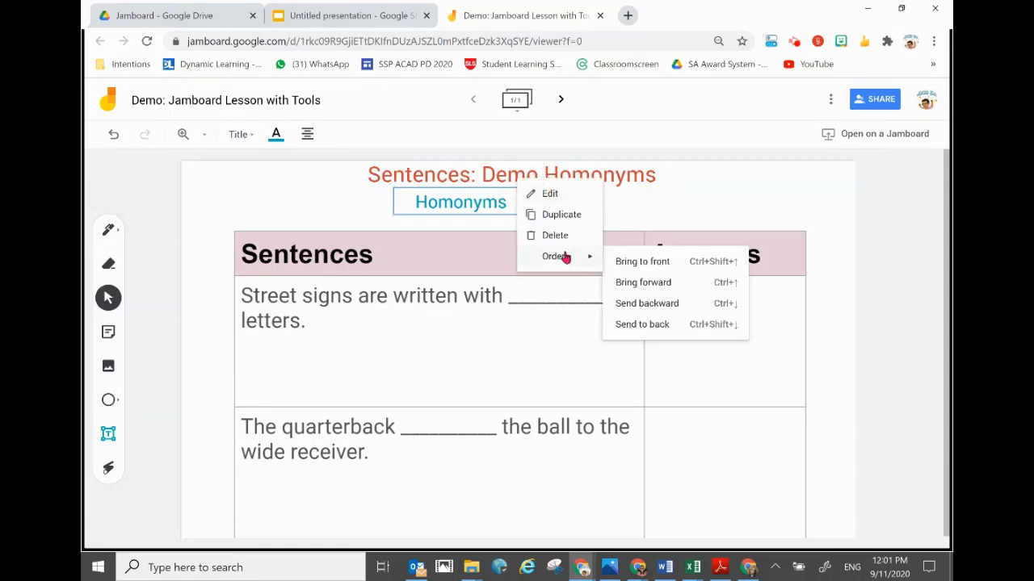
pyautogui.click(637, 264)
pyautogui.moveTo(510, 189); pyautogui.dragTo(481, 243)
pyautogui.moveTo(525, 268); pyautogui.dragTo(577, 277)
pyautogui.moveTo(526, 237); pyautogui.dragTo(525, 233)
pyautogui.moveTo(525, 233); pyautogui.dragTo(526, 233)
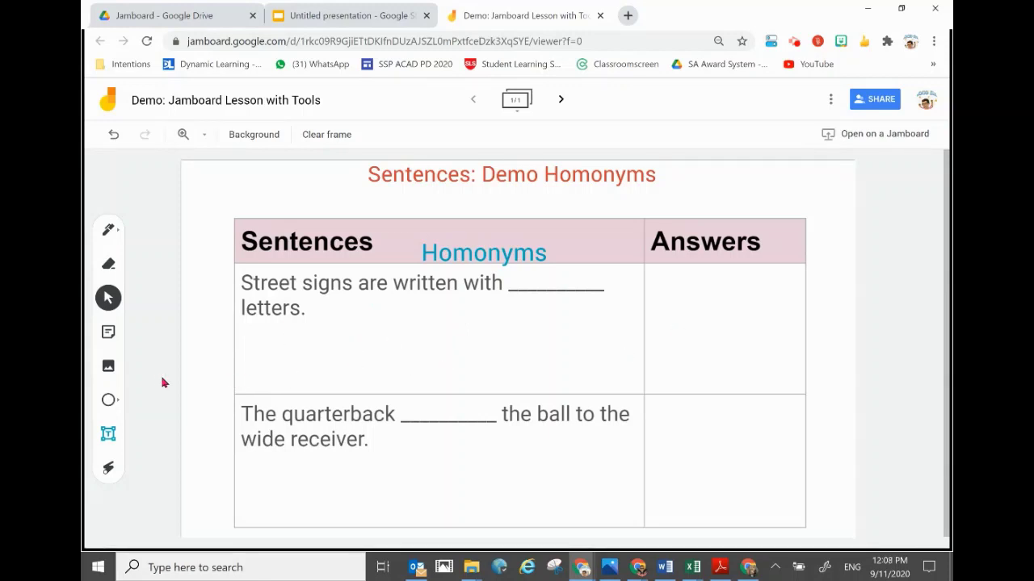
# Step: Add a text box reading 'capital' below the first sentence in the table
pyautogui.click(108, 434)
pyautogui.click(286, 342)
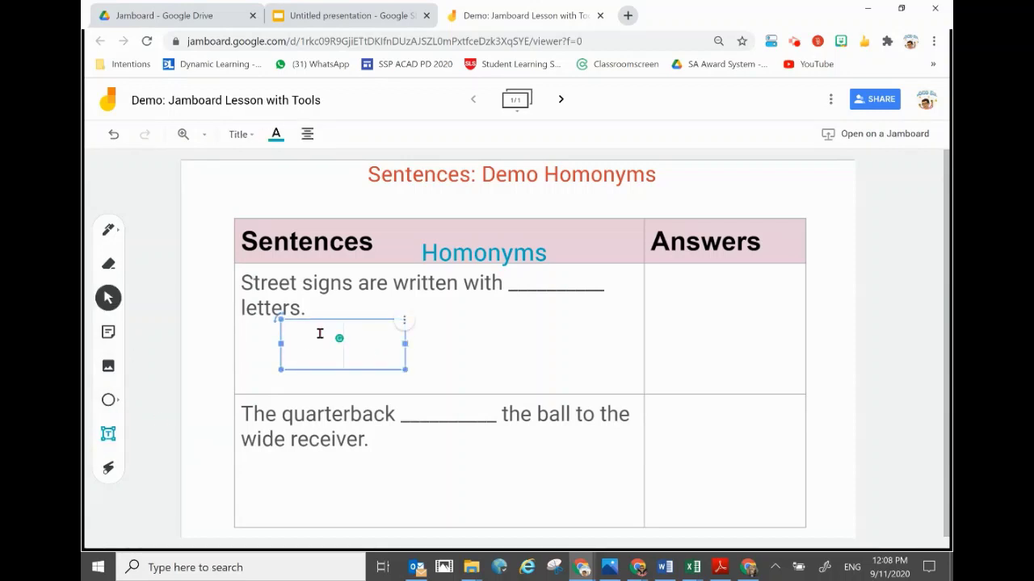
pyautogui.write('capital')
pyautogui.moveTo(369, 327); pyautogui.dragTo(365, 338)
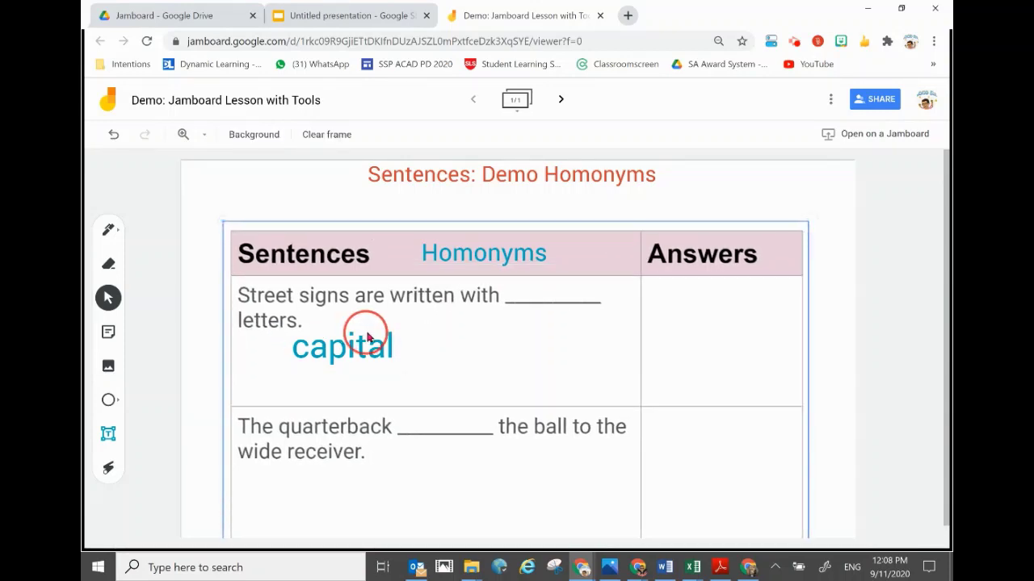
pyautogui.moveTo(398, 288); pyautogui.dragTo(403, 271)
pyautogui.click(363, 338)
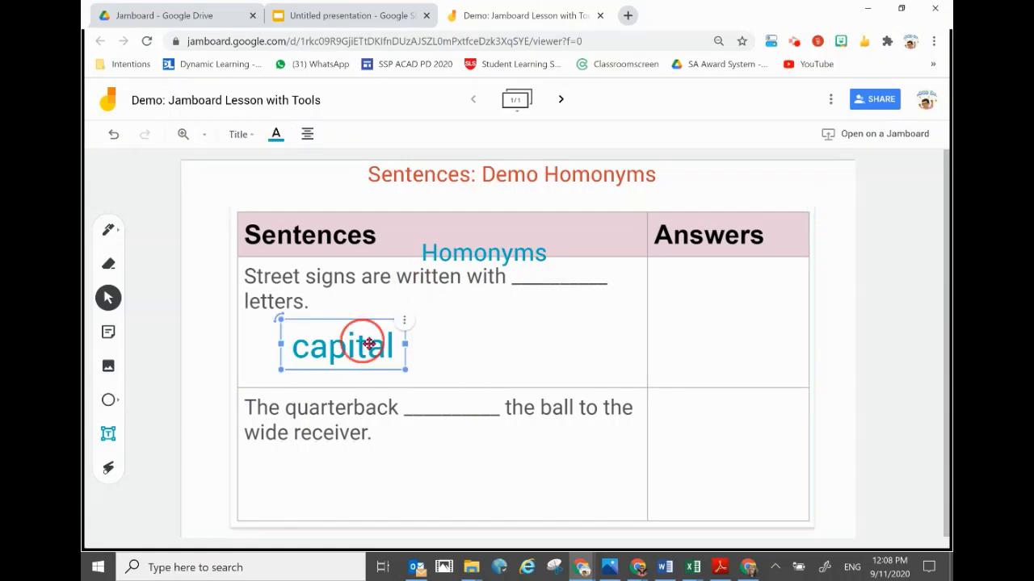
pyautogui.moveTo(363, 334)
pyautogui.mouseDown()
pyautogui.moveTo(353, 349)
pyautogui.moveTo(347, 339)
pyautogui.mouseUp()
# Step: Give 'capital' the Subtitle style and yellow text colour
pyautogui.click(247, 135)
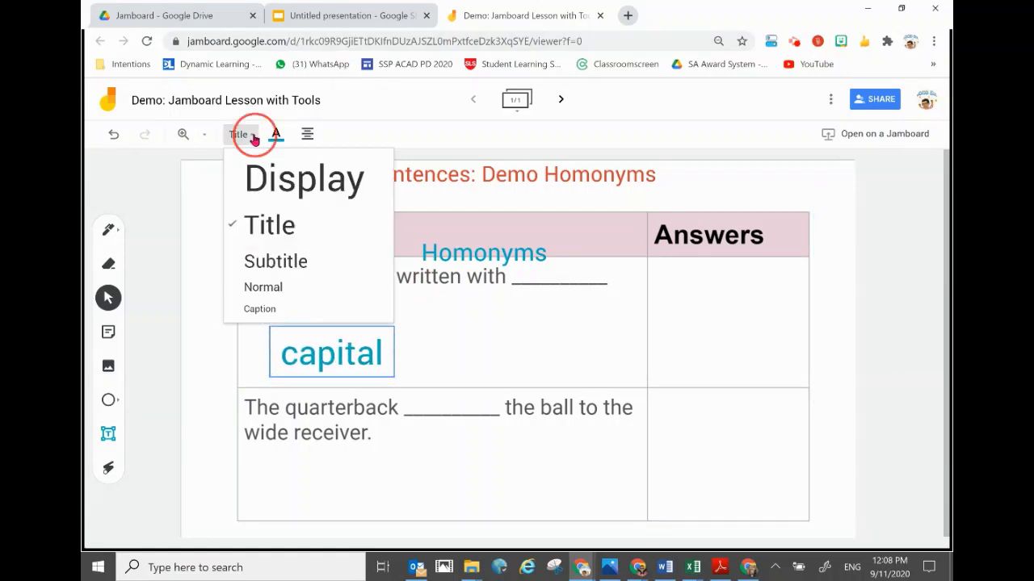
pyautogui.click(272, 261)
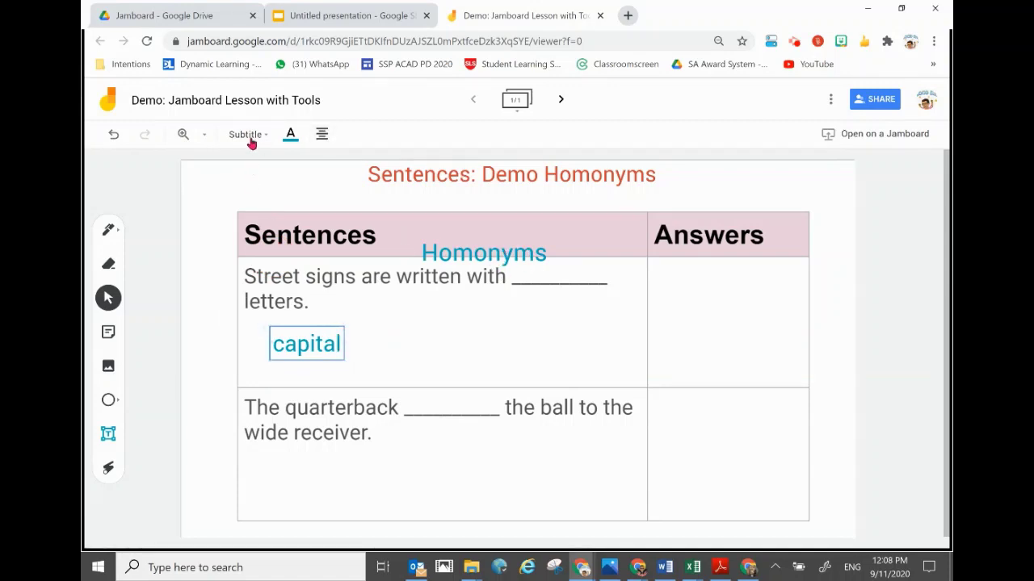
pyautogui.click(290, 135)
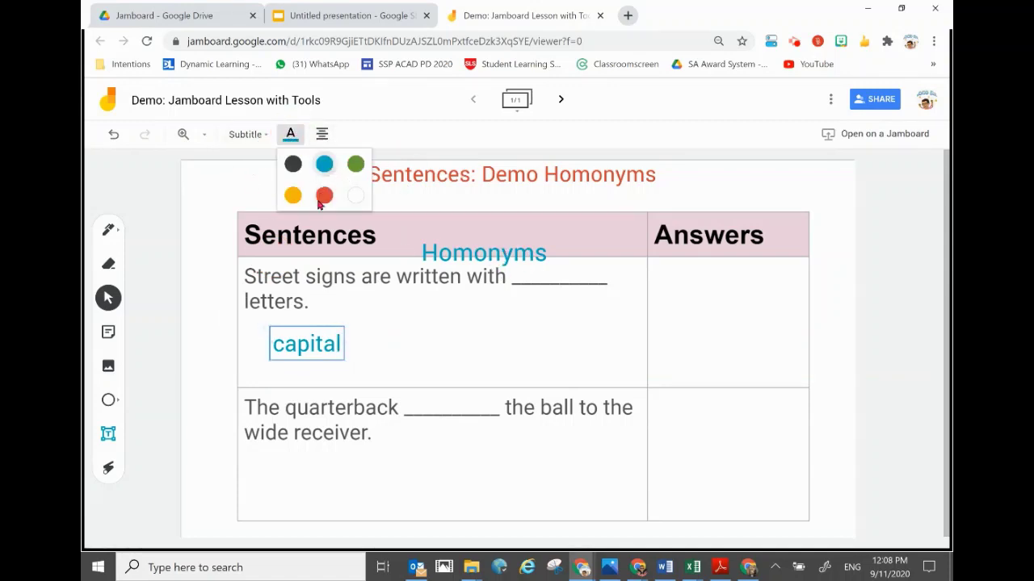
pyautogui.click(293, 196)
pyautogui.click(323, 356)
pyautogui.click(442, 357)
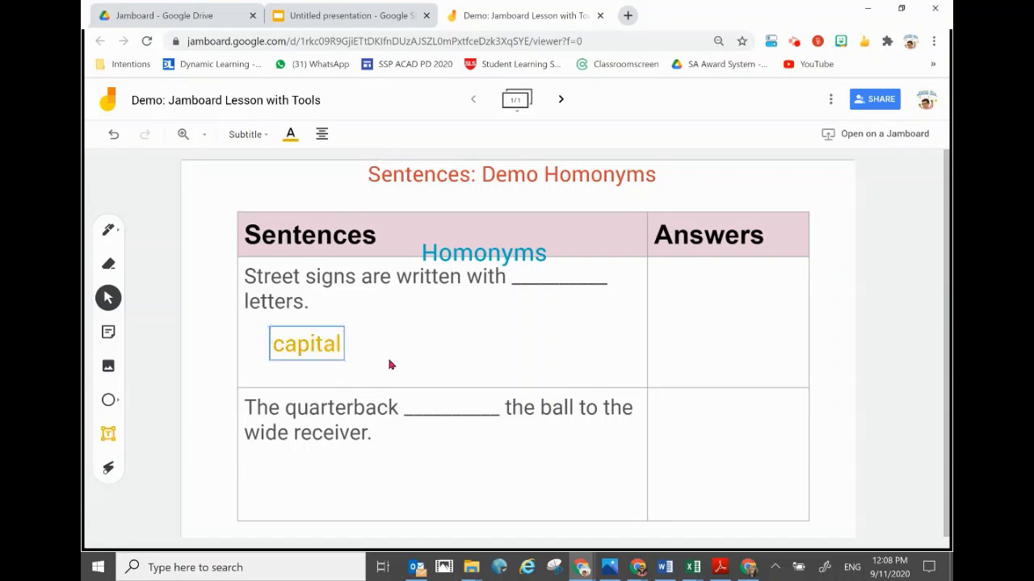
pyautogui.click(314, 354)
# Step: Duplicate the capital box to its right and change the copy to 'capitol' on one line
pyautogui.click(344, 332)
pyautogui.click(377, 356)
pyautogui.moveTo(348, 354); pyautogui.dragTo(445, 361)
pyautogui.click(473, 351)
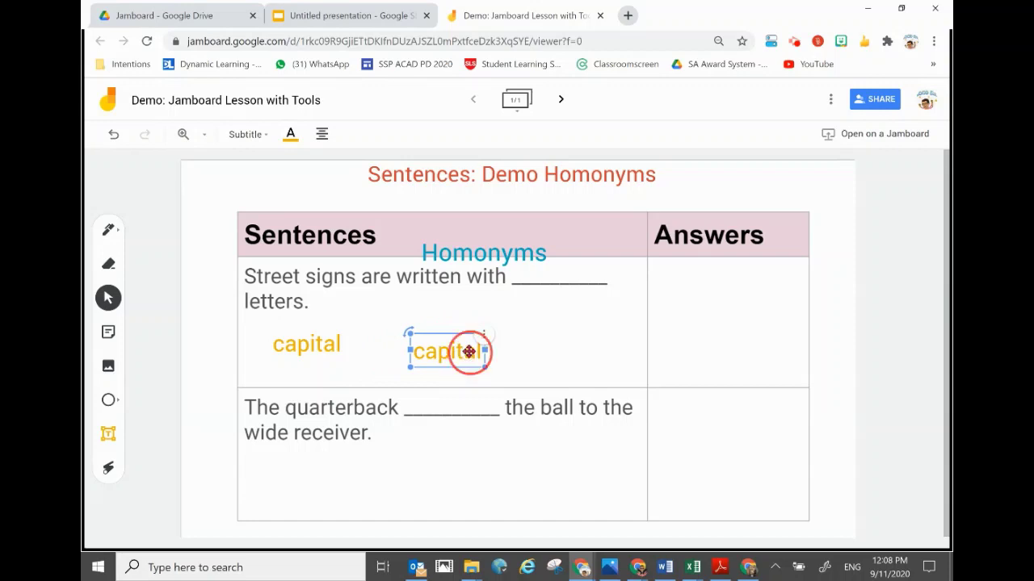
pyautogui.click(477, 352)
pyautogui.press('BackSpace')
pyautogui.write('o')
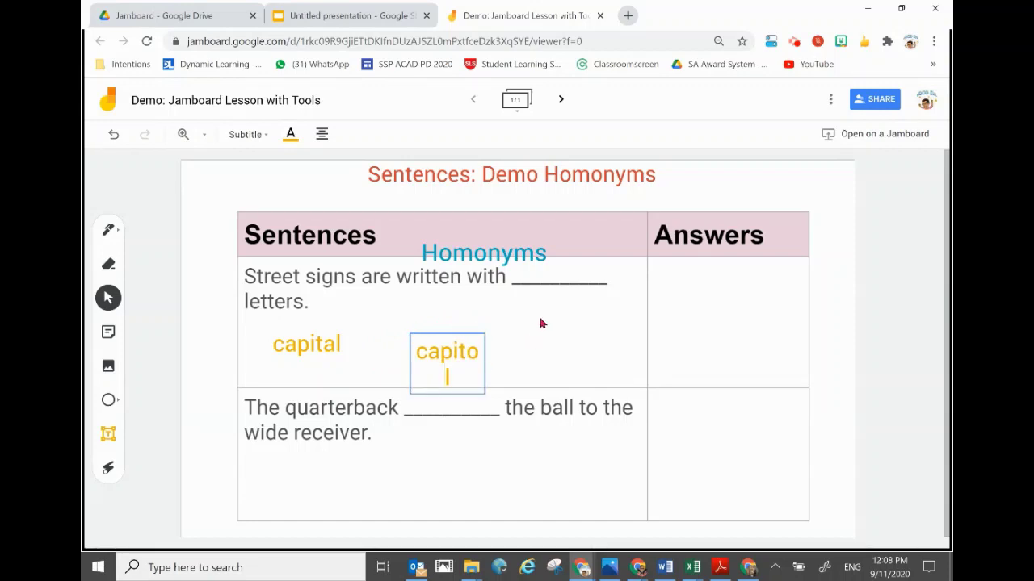
pyautogui.moveTo(487, 361); pyautogui.dragTo(479, 335)
pyautogui.click(593, 358)
# Step: Move the Homonyms label up into the table's header row
pyautogui.click(594, 358)
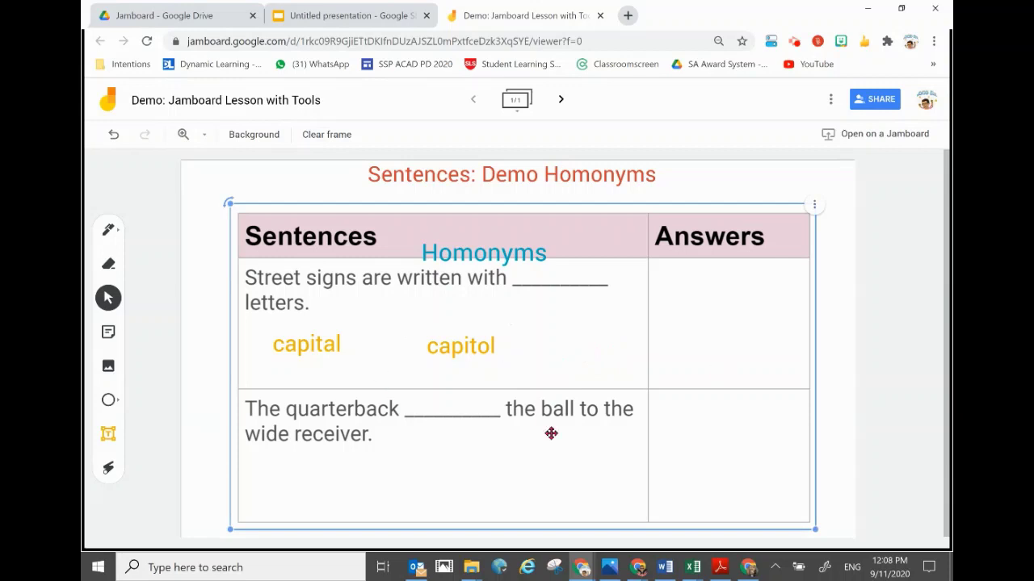
pyautogui.click(504, 241)
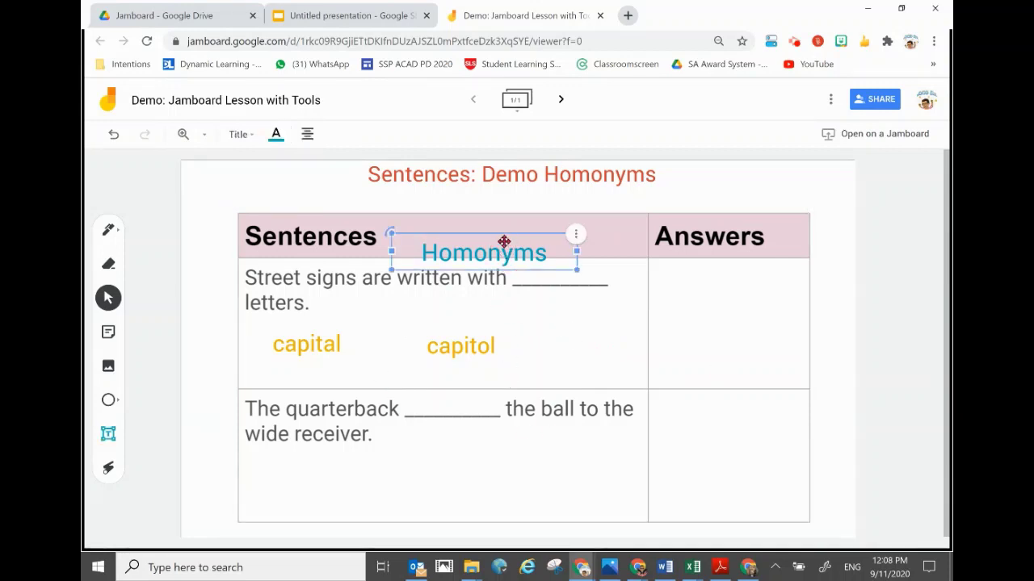
pyautogui.moveTo(509, 231); pyautogui.dragTo(508, 213)
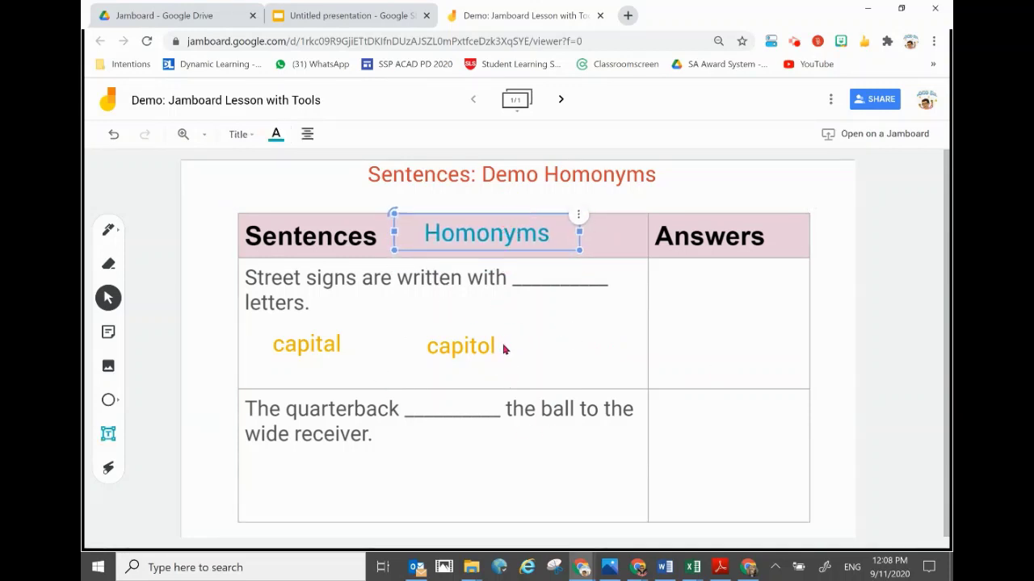
# Step: Draw an arrow shape in the first sentence row near the Answers column
pyautogui.click(117, 403)
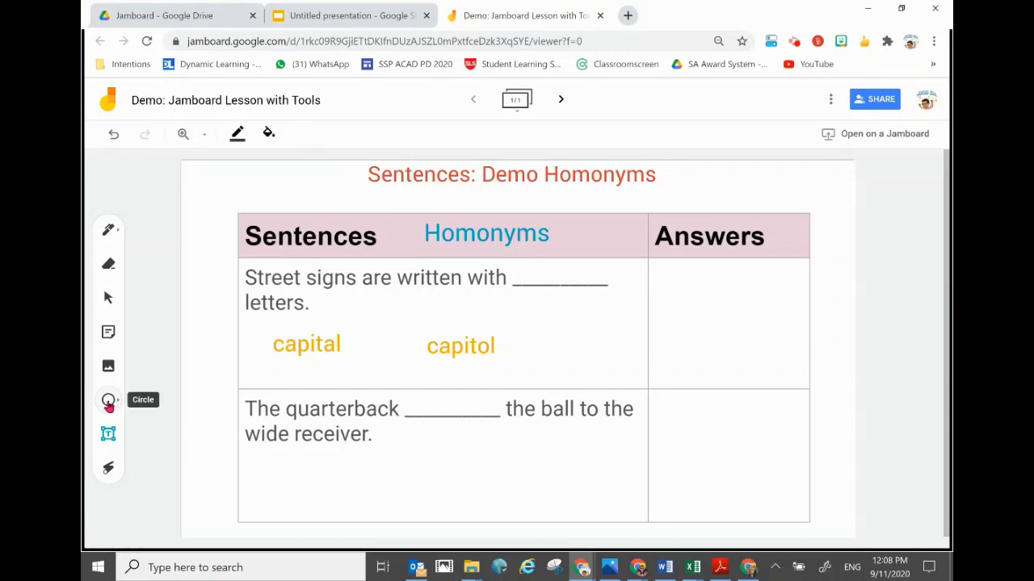
pyautogui.click(111, 406)
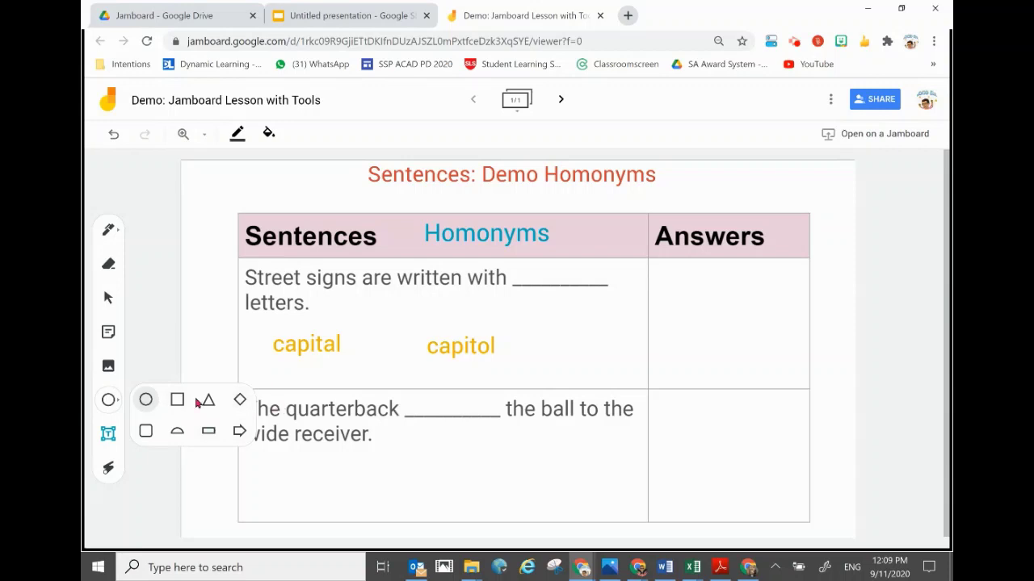
pyautogui.click(239, 432)
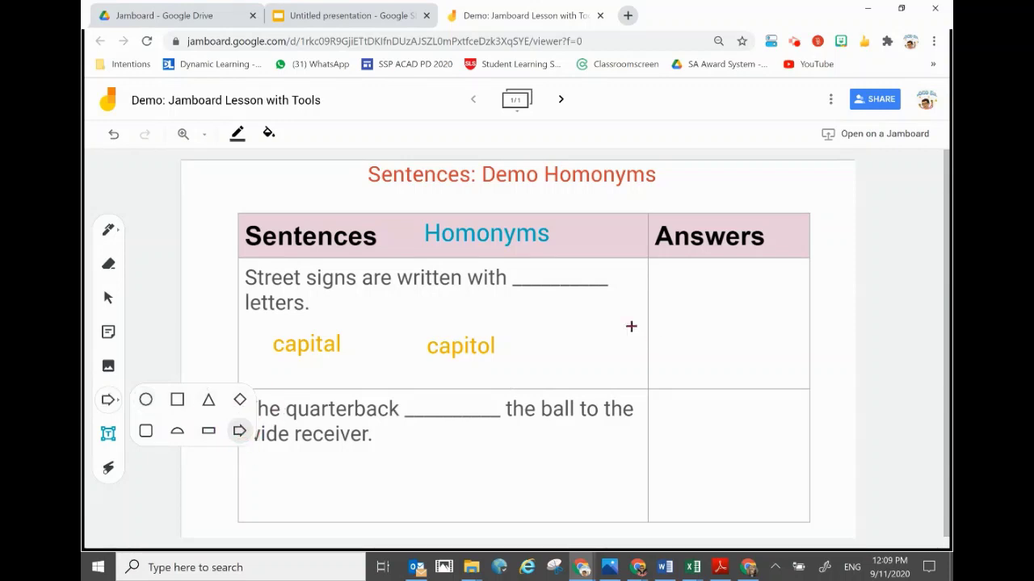
pyautogui.moveTo(614, 333)
pyautogui.mouseDown()
pyautogui.moveTo(689, 364)
pyautogui.moveTo(619, 346)
pyautogui.mouseUp()
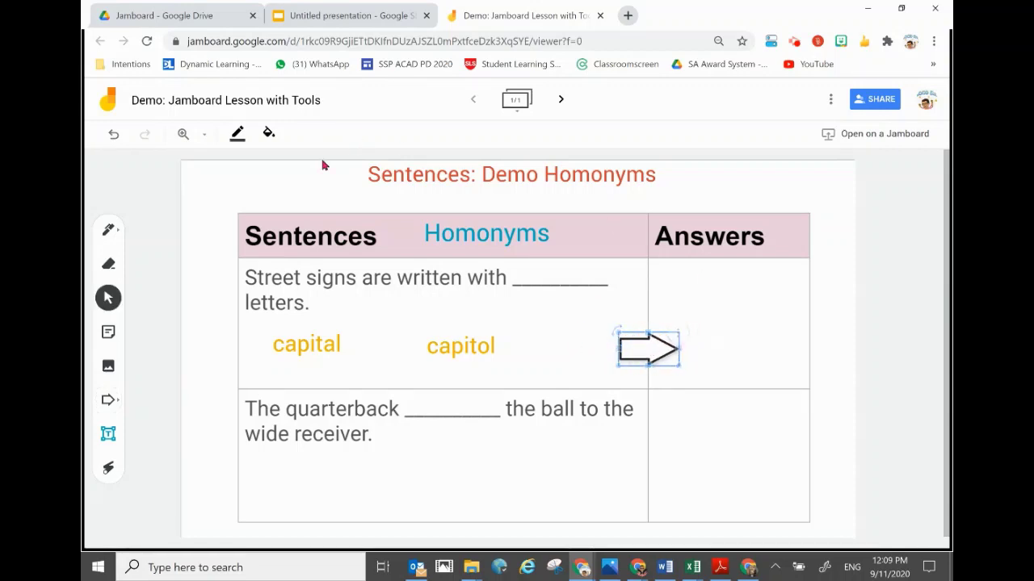
# Step: Give the arrow a light-blue fill and red outline, then demonstrate moving capitol toward Answers
pyautogui.click(271, 137)
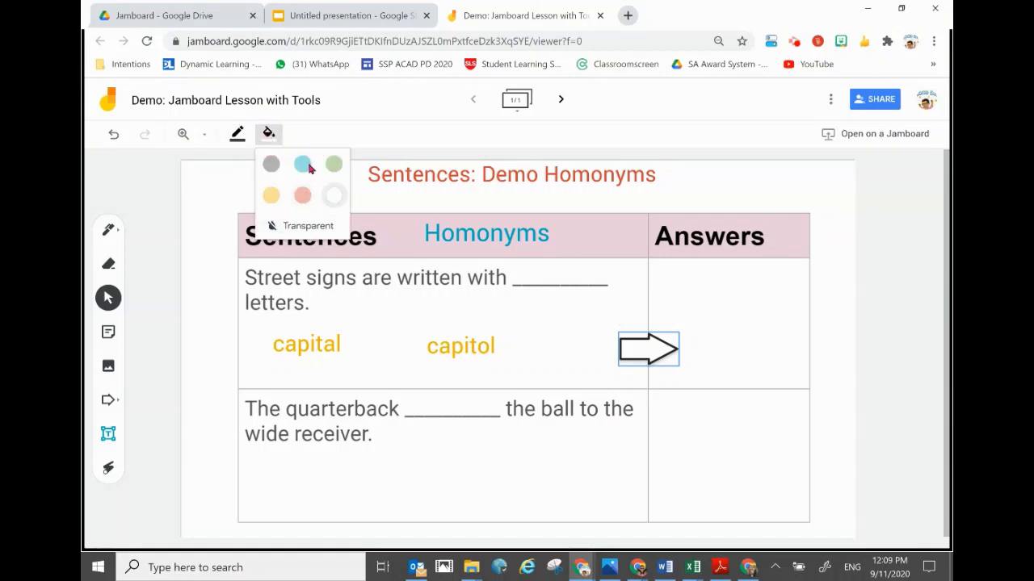
pyautogui.click(303, 164)
pyautogui.click(239, 135)
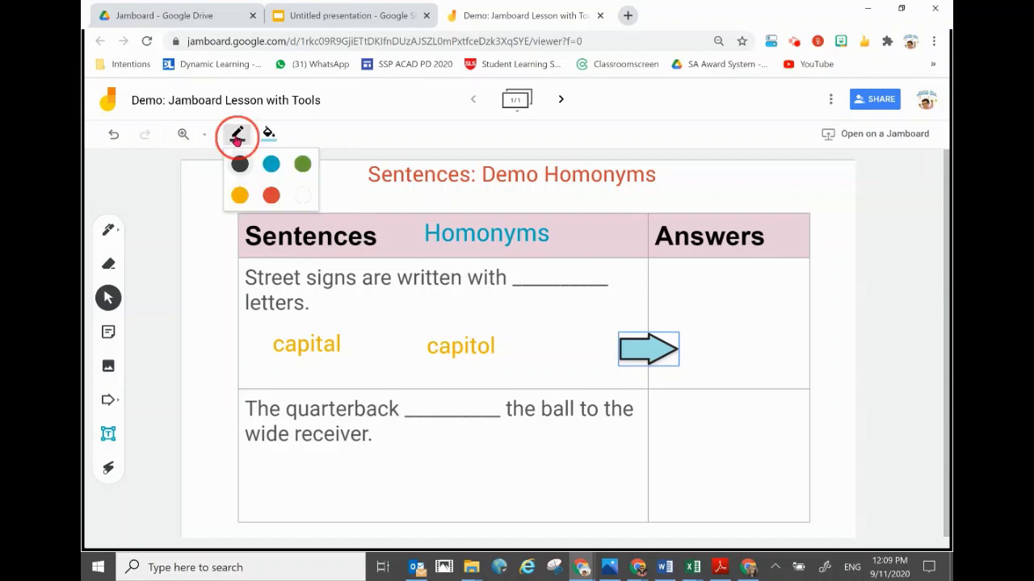
pyautogui.click(272, 196)
pyautogui.click(673, 297)
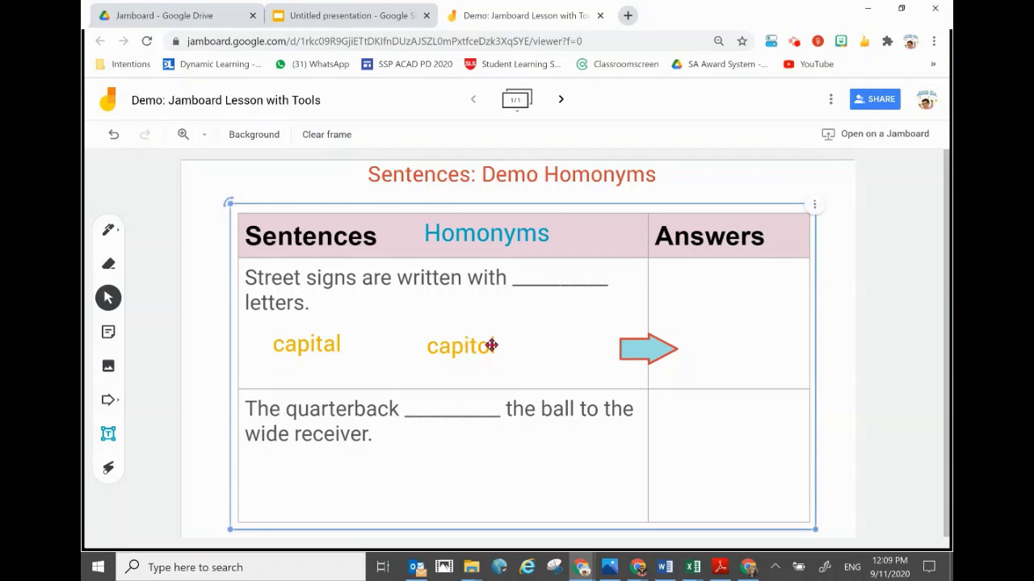
pyautogui.click(492, 345)
pyautogui.moveTo(480, 331)
pyautogui.mouseDown()
pyautogui.moveTo(718, 310)
pyautogui.moveTo(465, 337)
pyautogui.mouseUp()
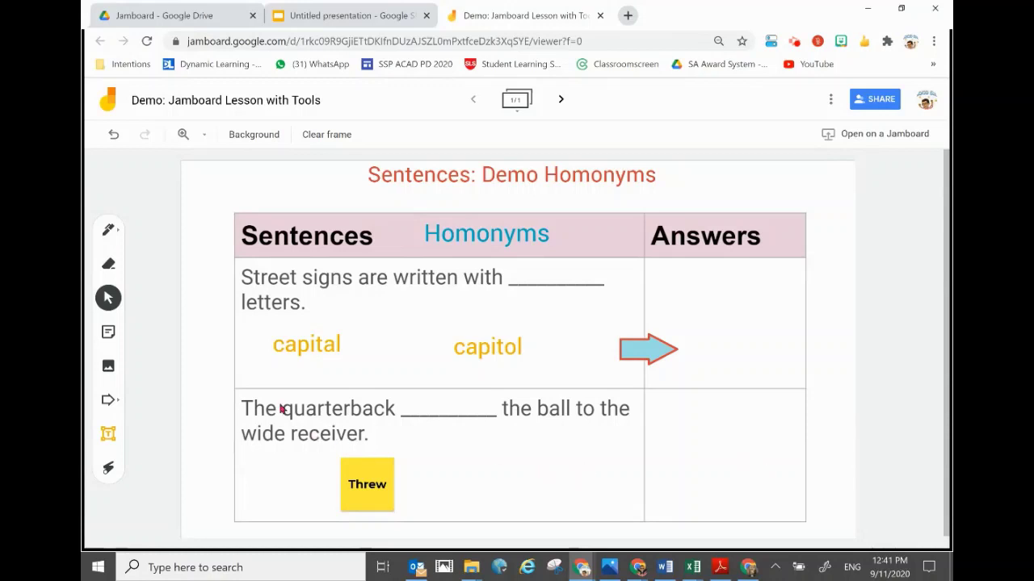
# Step: Add a pink 'Through' sticky note and place it beside the yellow 'Threw' note in the quarterback row
pyautogui.click(108, 334)
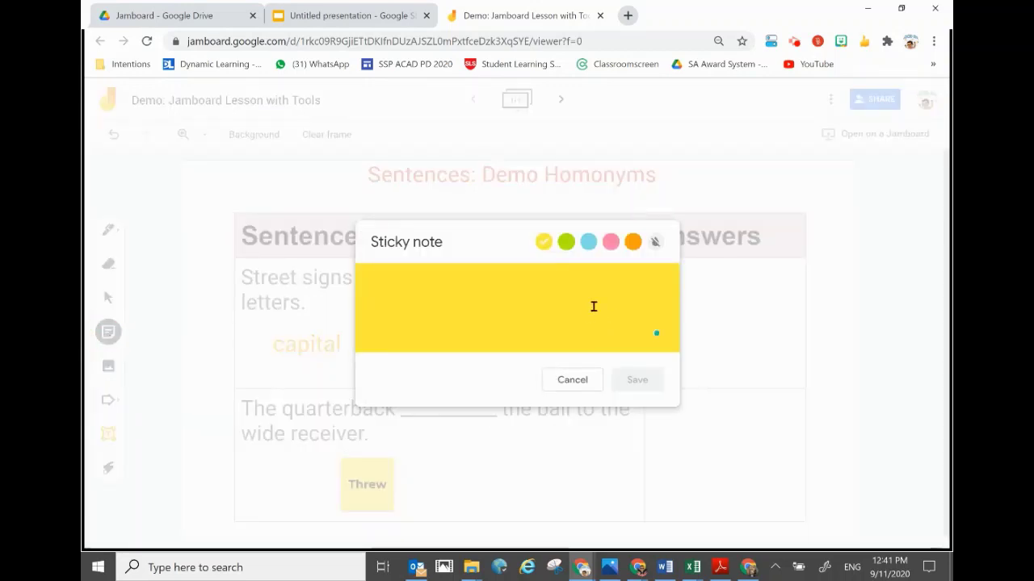
pyautogui.click(611, 242)
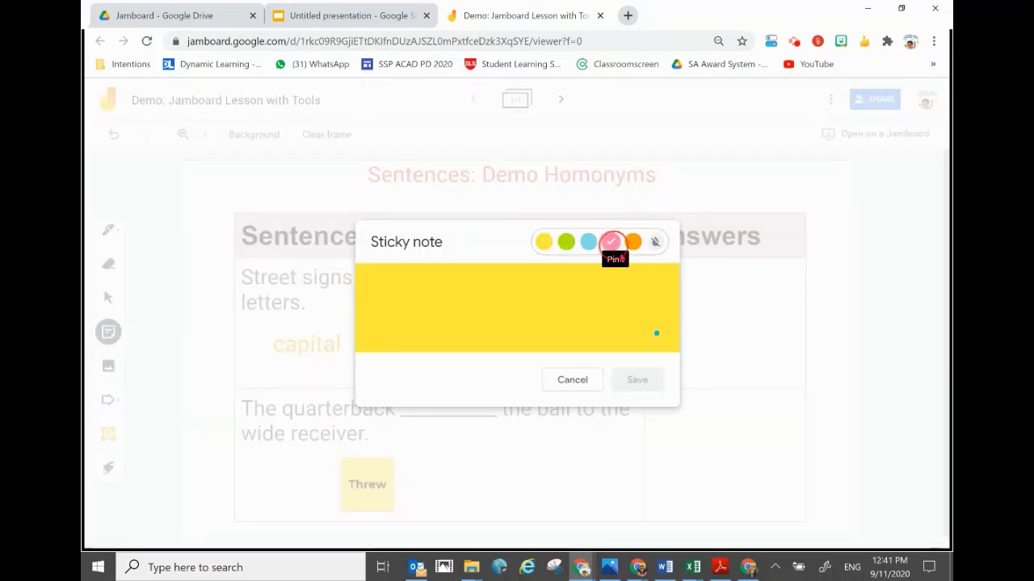
pyautogui.click(529, 287)
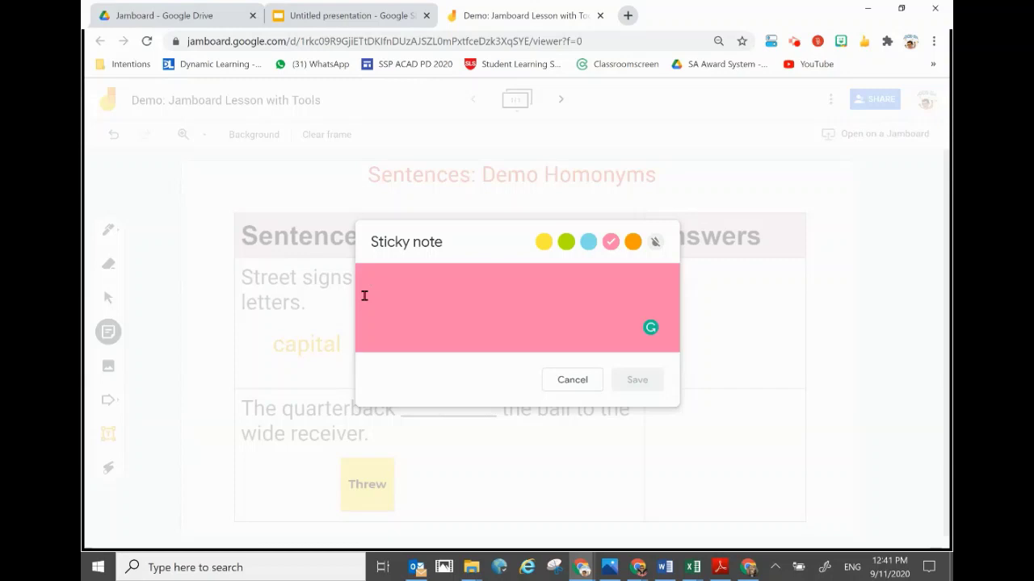
pyautogui.write('Through')
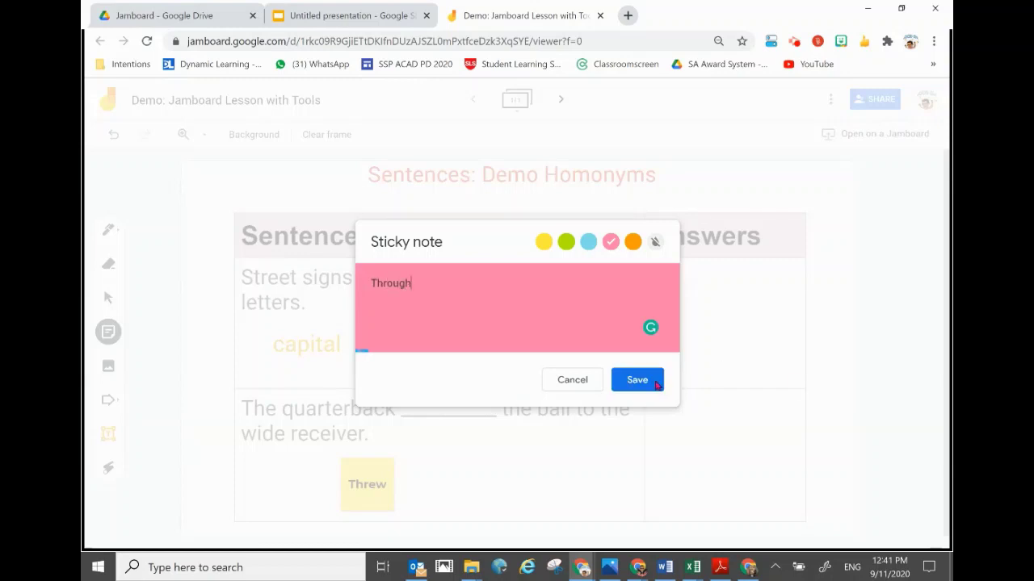
pyautogui.click(656, 385)
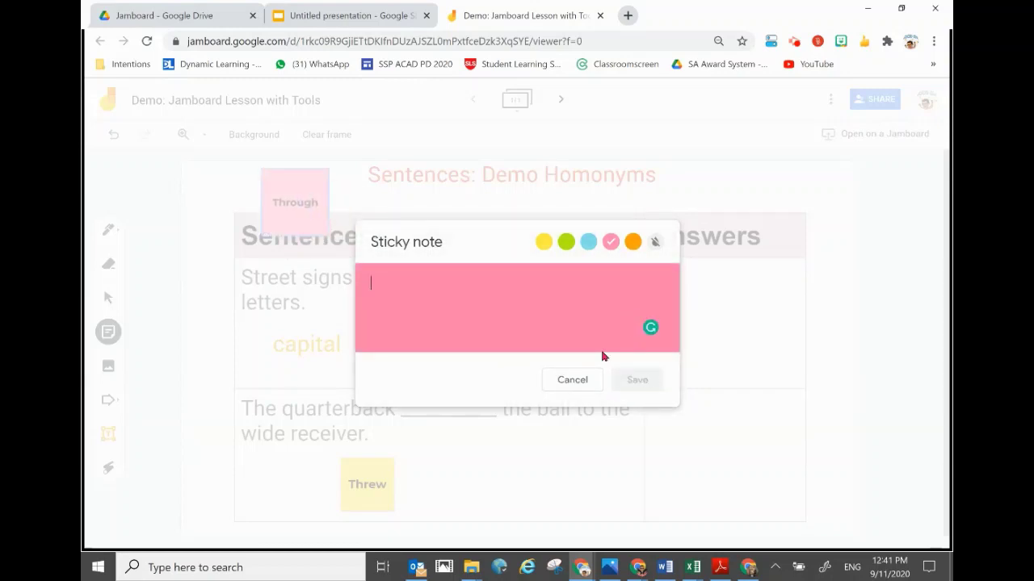
pyautogui.click(561, 381)
pyautogui.moveTo(295, 197); pyautogui.dragTo(493, 492)
pyautogui.click(595, 486)
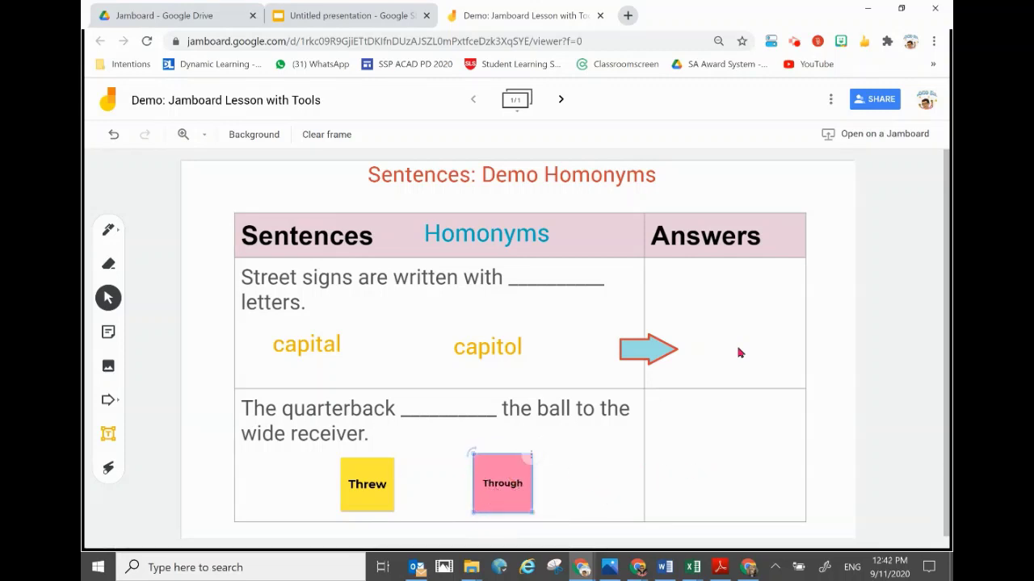
# Step: Duplicate the light-blue arrow and drag the copy into the quarterback row pointing at Answers
pyautogui.click(652, 356)
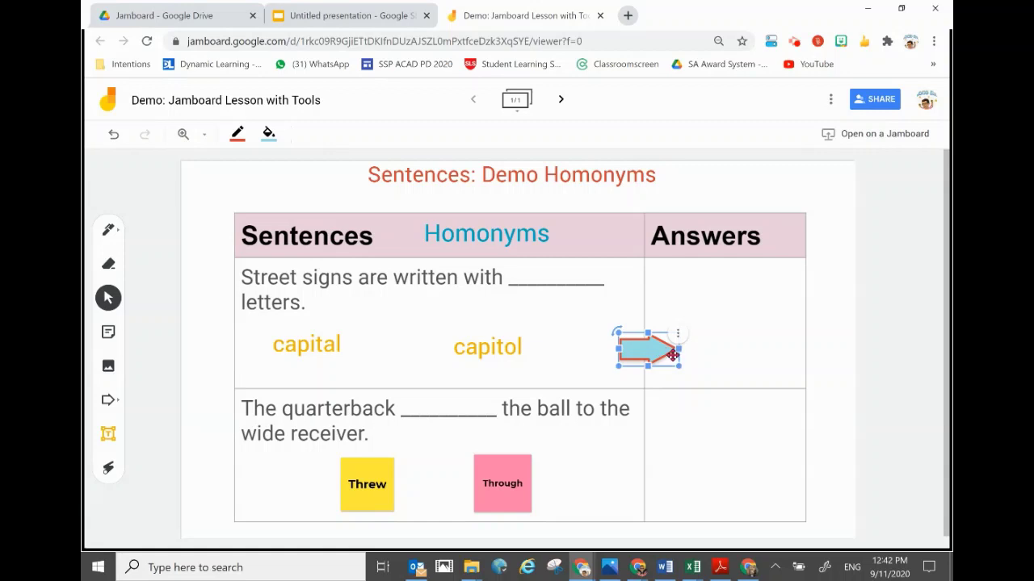
pyautogui.click(680, 338)
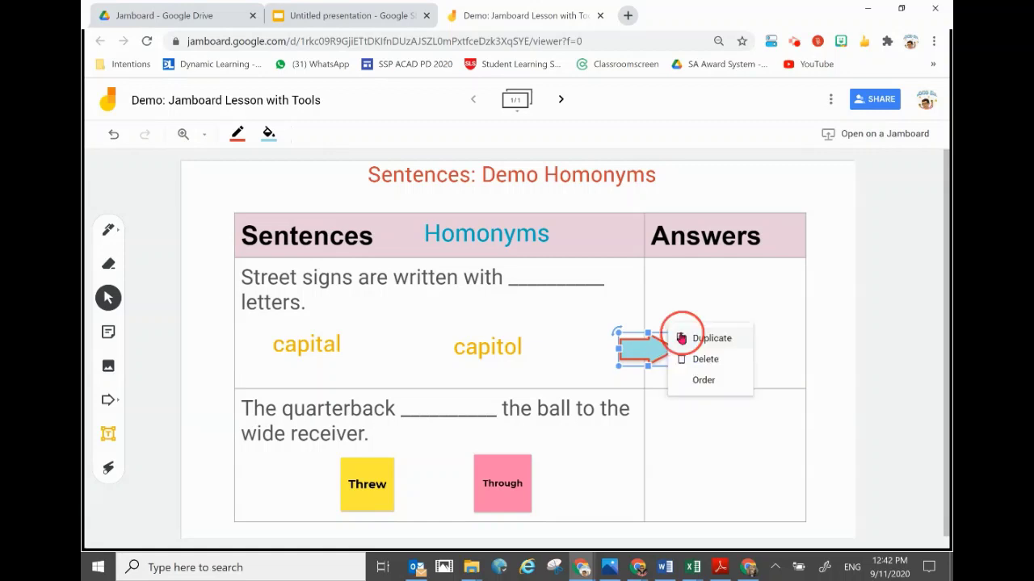
pyautogui.click(706, 337)
pyautogui.moveTo(659, 371); pyautogui.dragTo(647, 480)
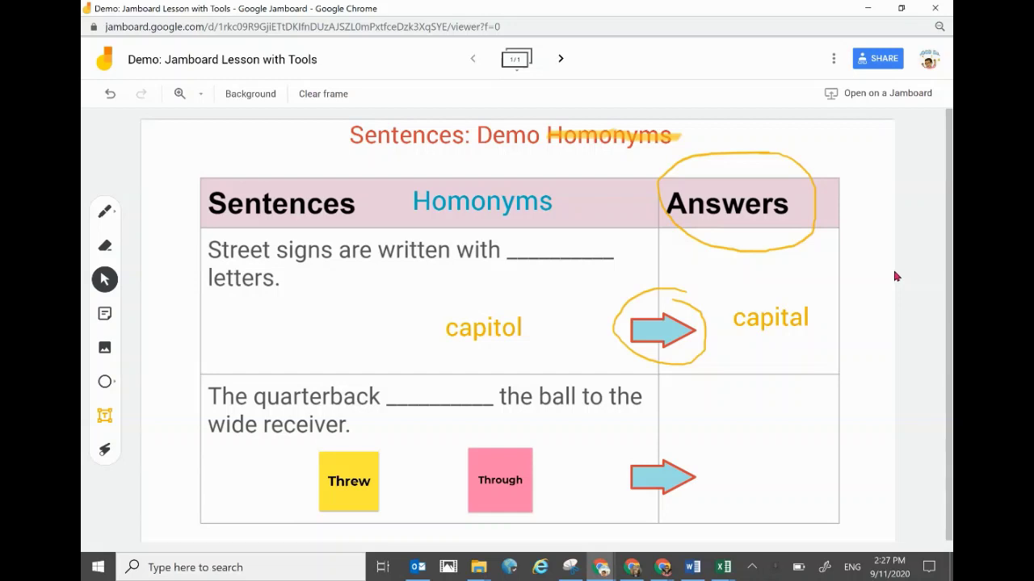
# Step: Change the board's link access from Viewer to Editor, then return to the Meet call
pyautogui.click(885, 59)
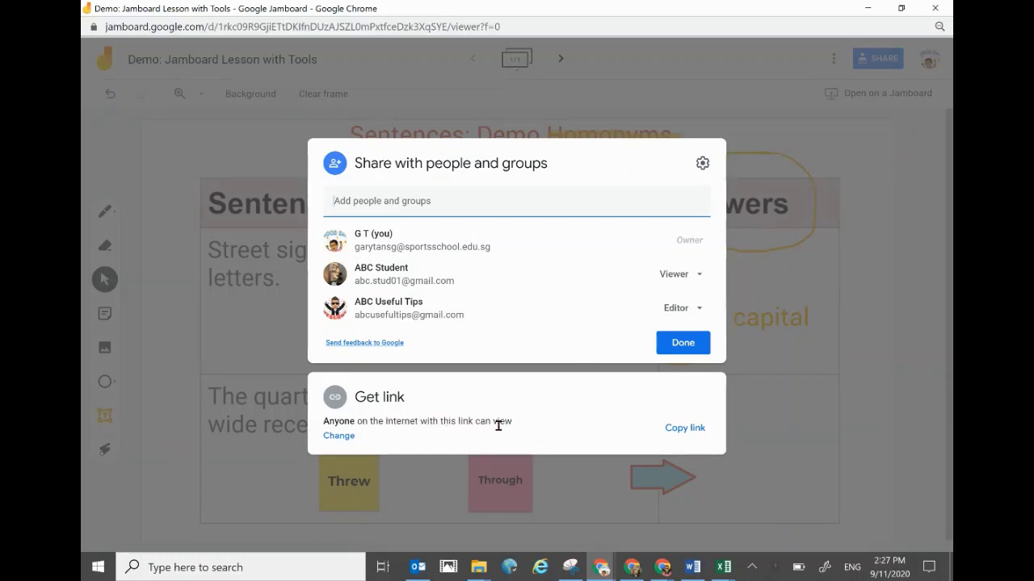
pyautogui.click(349, 438)
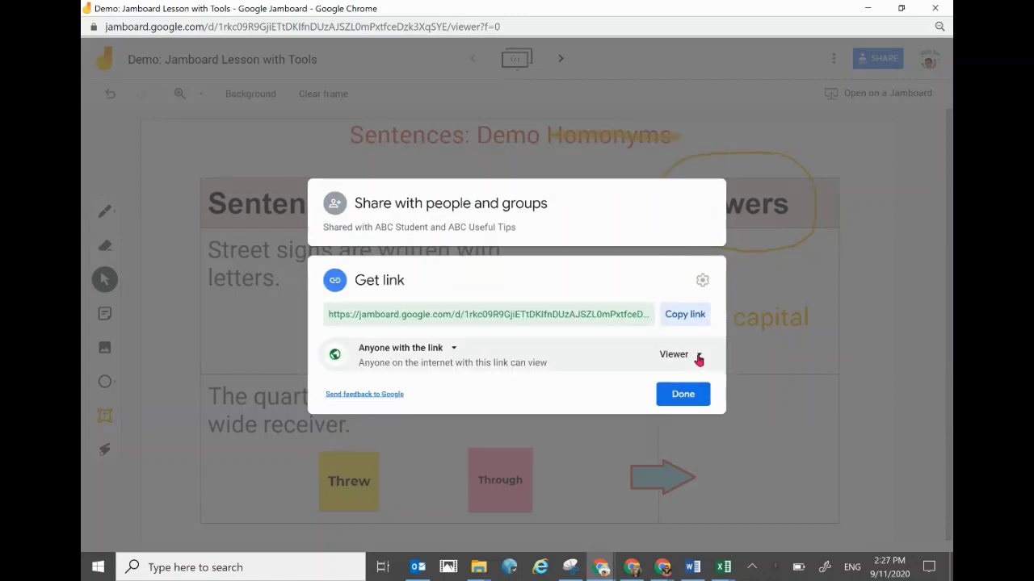
pyautogui.click(700, 358)
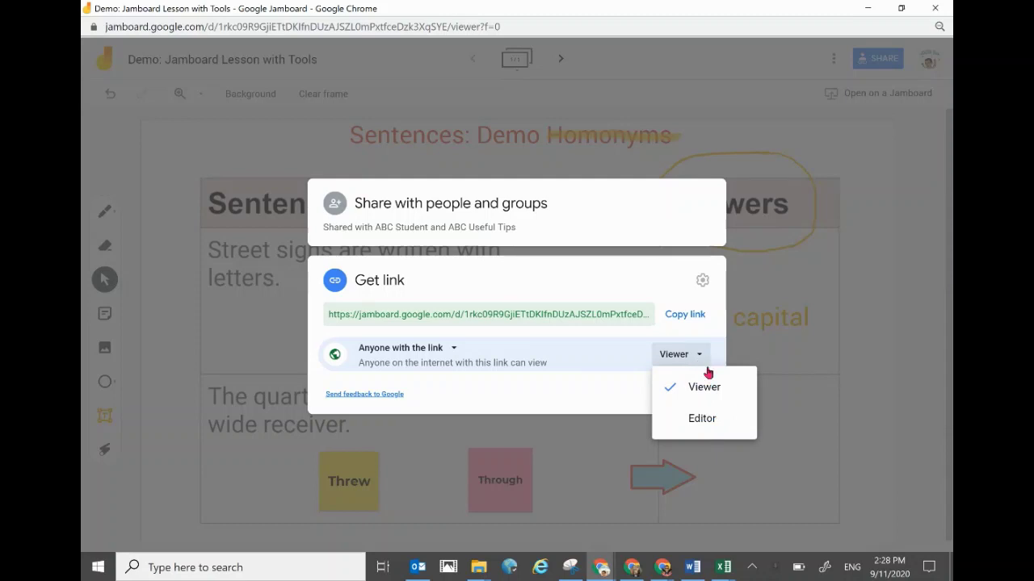
pyautogui.click(699, 418)
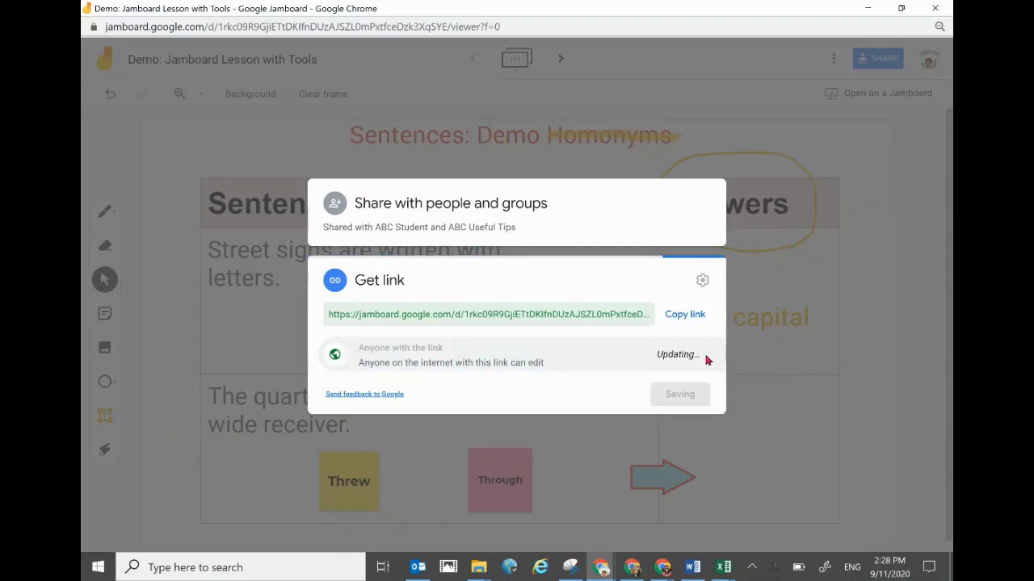
pyautogui.click(685, 399)
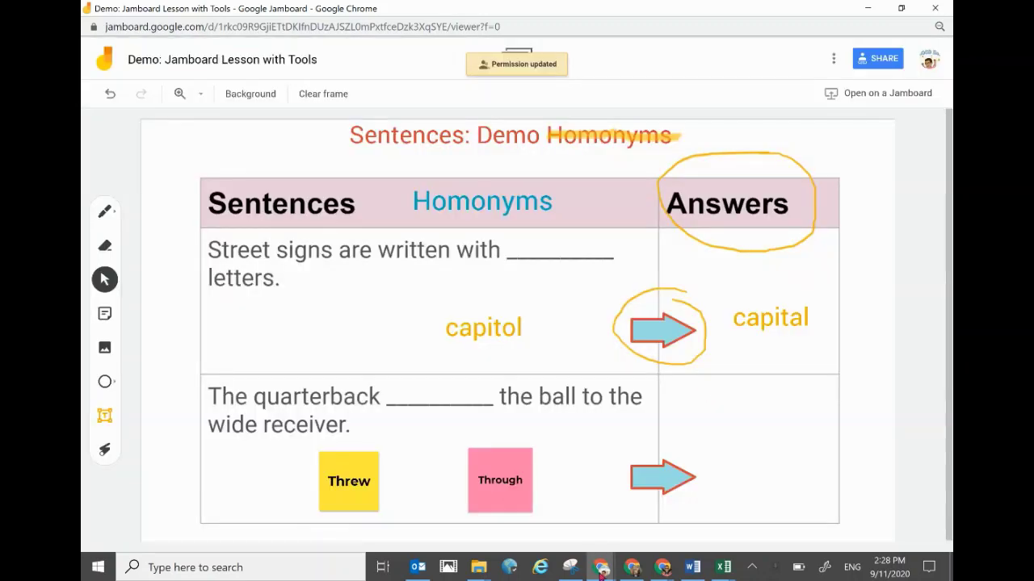
pyautogui.click(648, 568)
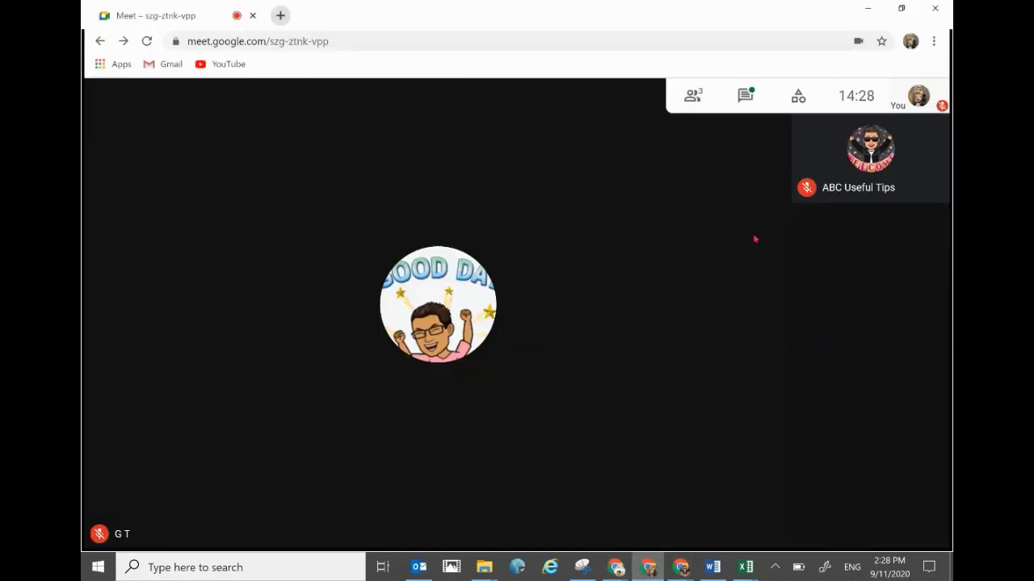
# Step: Open the in-call chat and follow the shared jamboard.google.com link from 13:17
pyautogui.moveTo(805, 132)
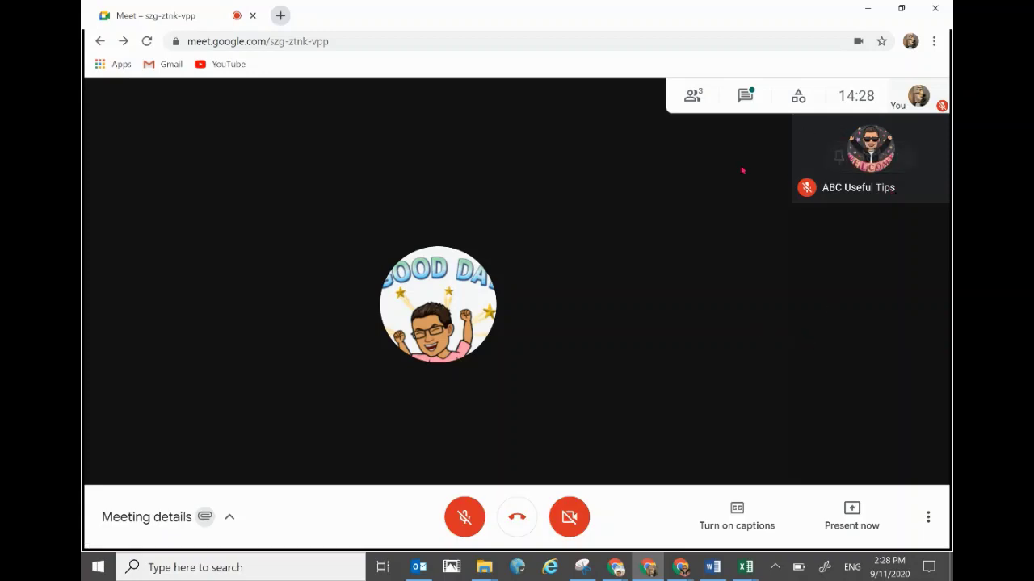
pyautogui.click(747, 97)
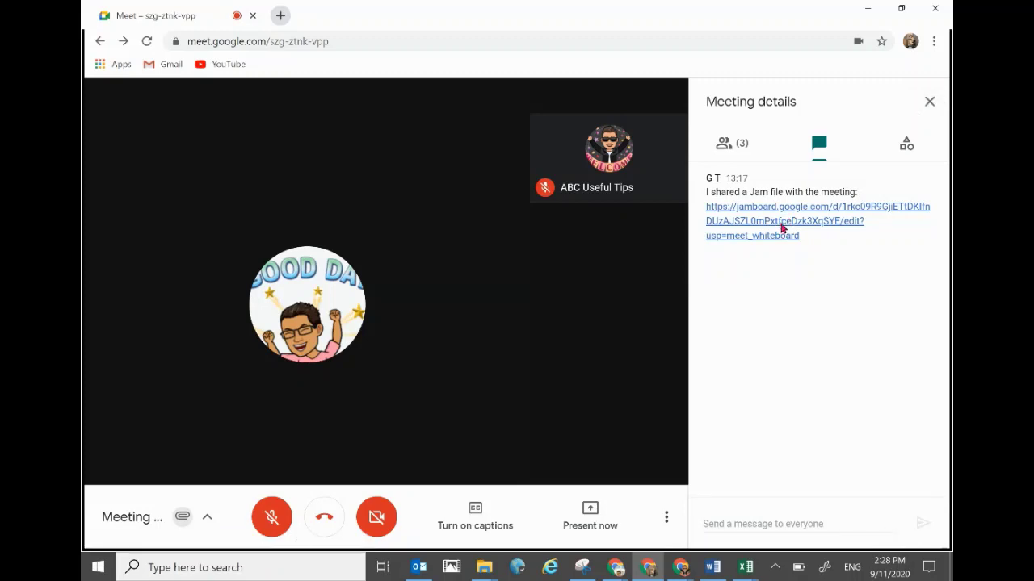
pyautogui.click(782, 228)
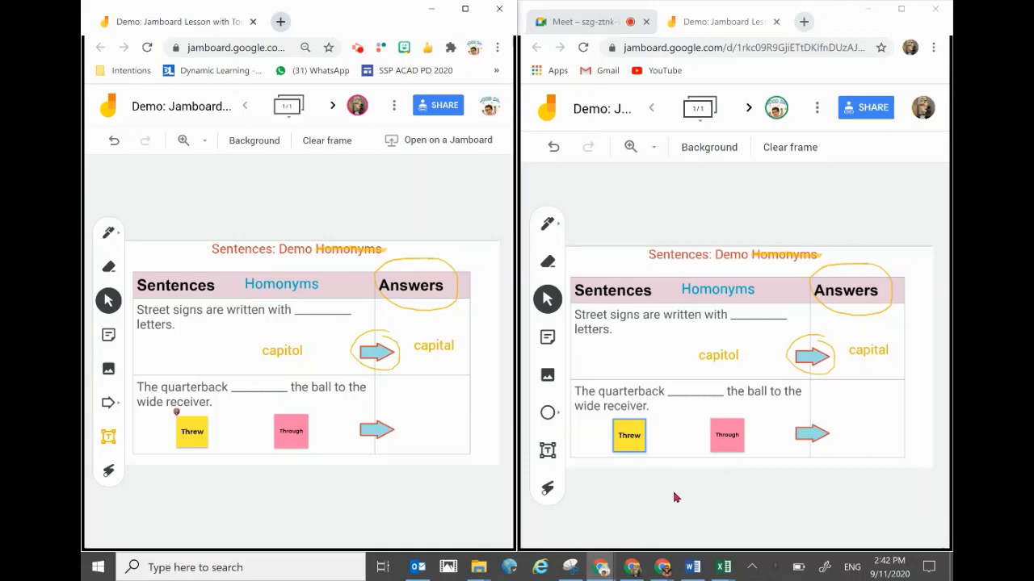
# Step: In the student's window, drag the yellow 'Threw' note into the quarterback row's Answers cell
pyautogui.click(592, 408)
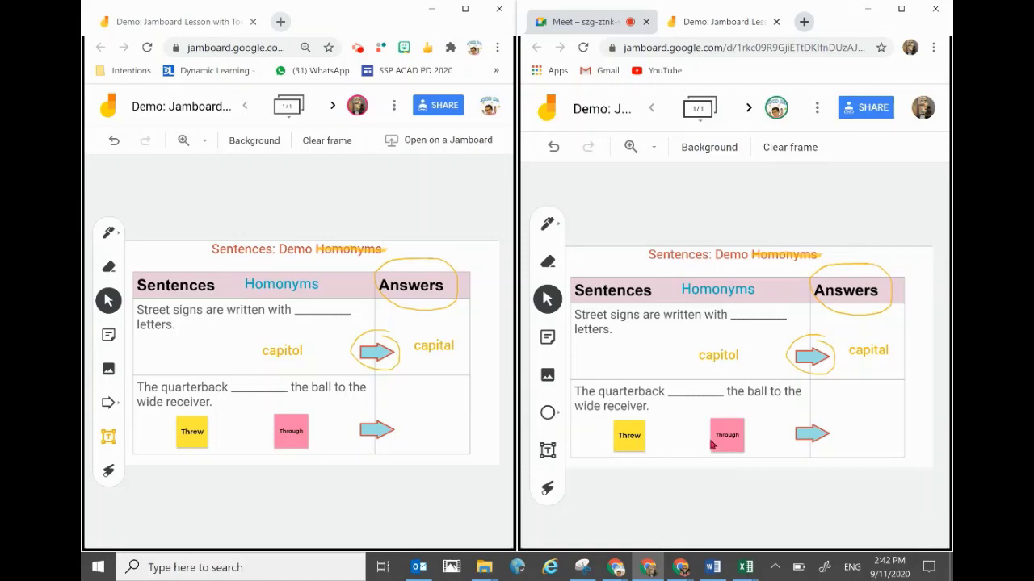
pyautogui.moveTo(622, 442); pyautogui.dragTo(863, 422)
pyautogui.click(688, 502)
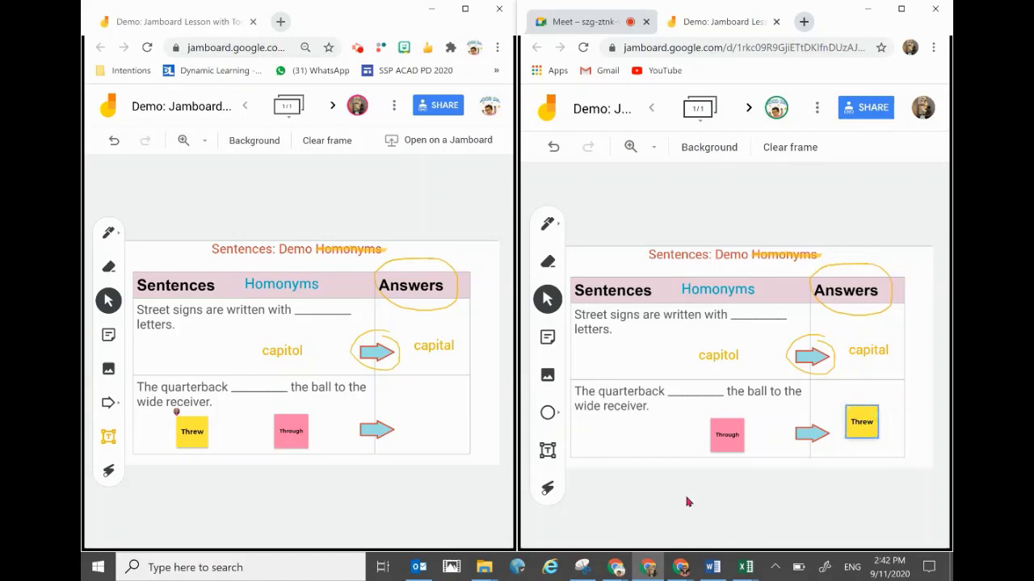